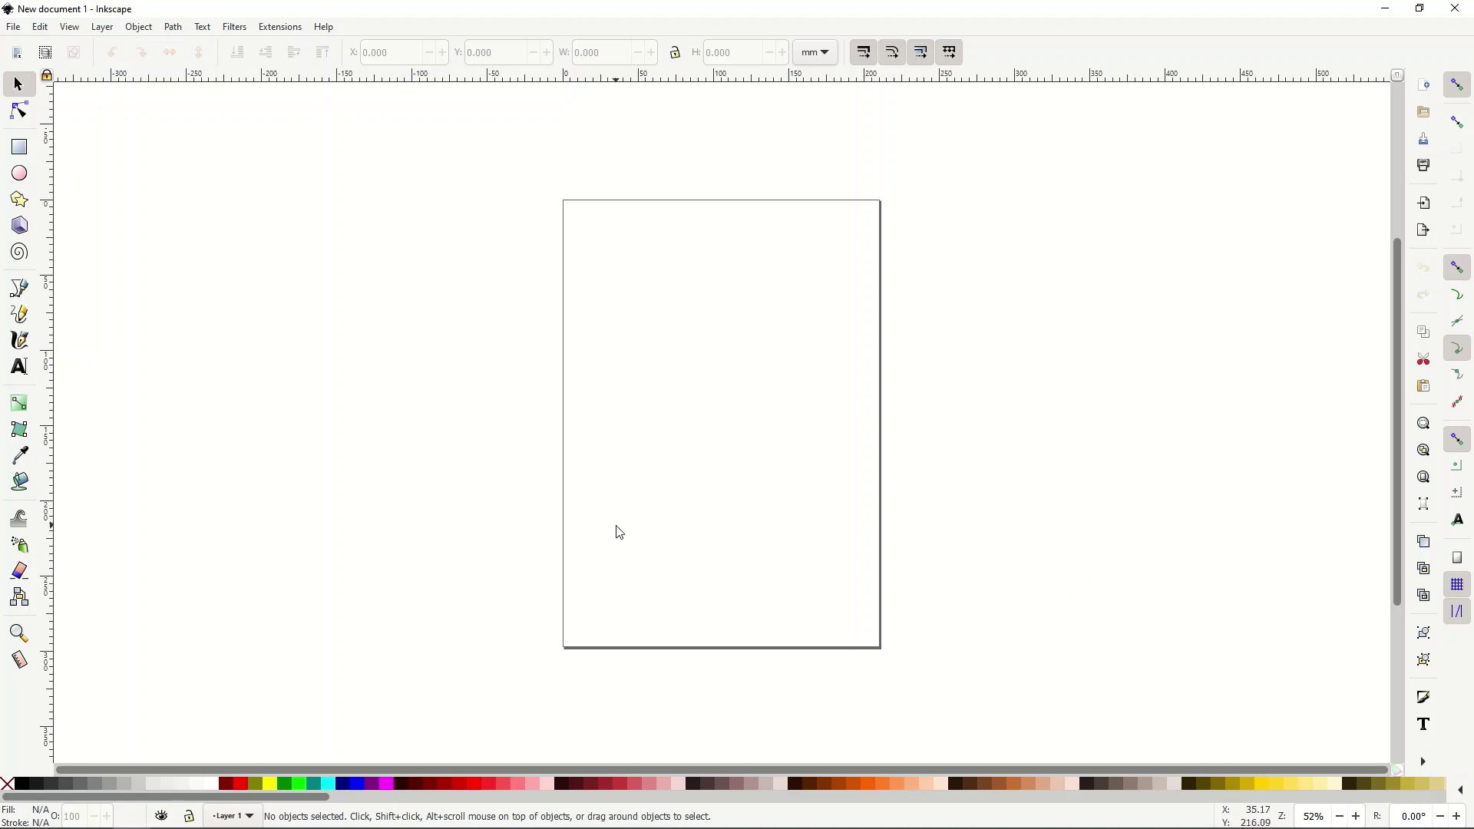
# Step: Create a text object reading HAPPY in the upper part of the page, using the Lemonmint font at 144 pt
pyautogui.click(21, 374)
pyautogui.click(594, 344)
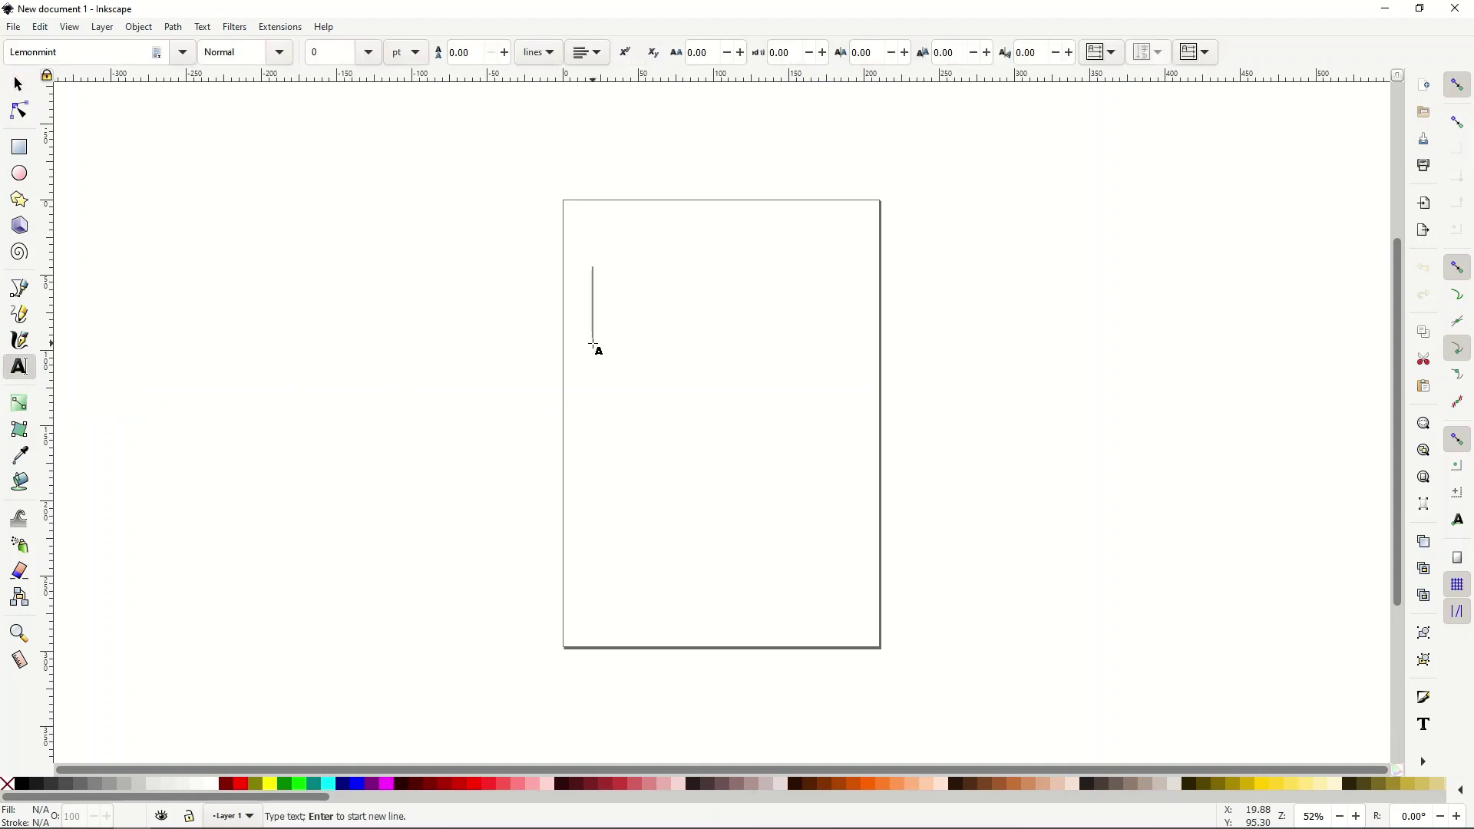
pyautogui.click(658, 387)
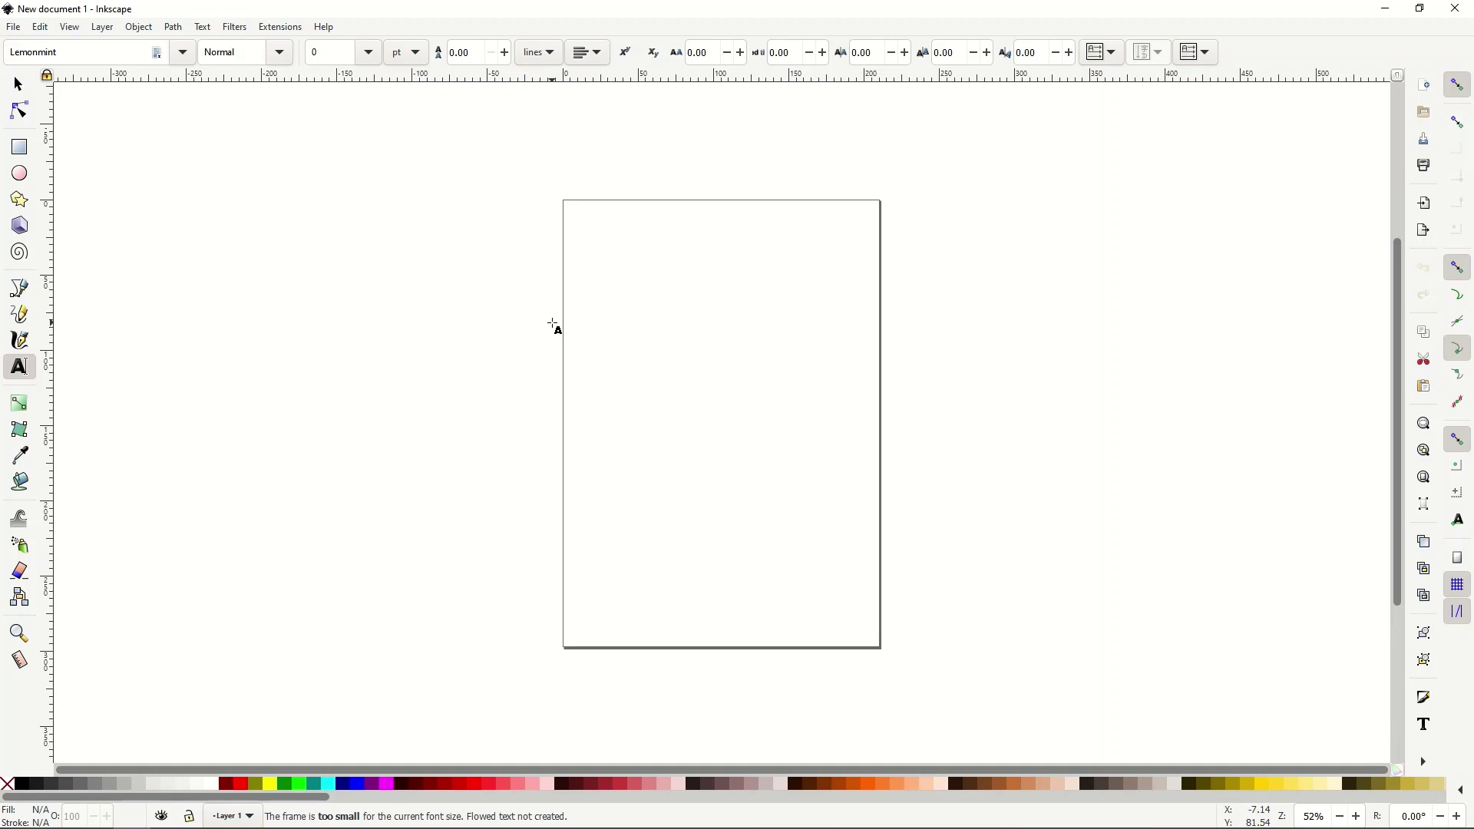
pyautogui.write('HAPPY')
pyautogui.press('Return')
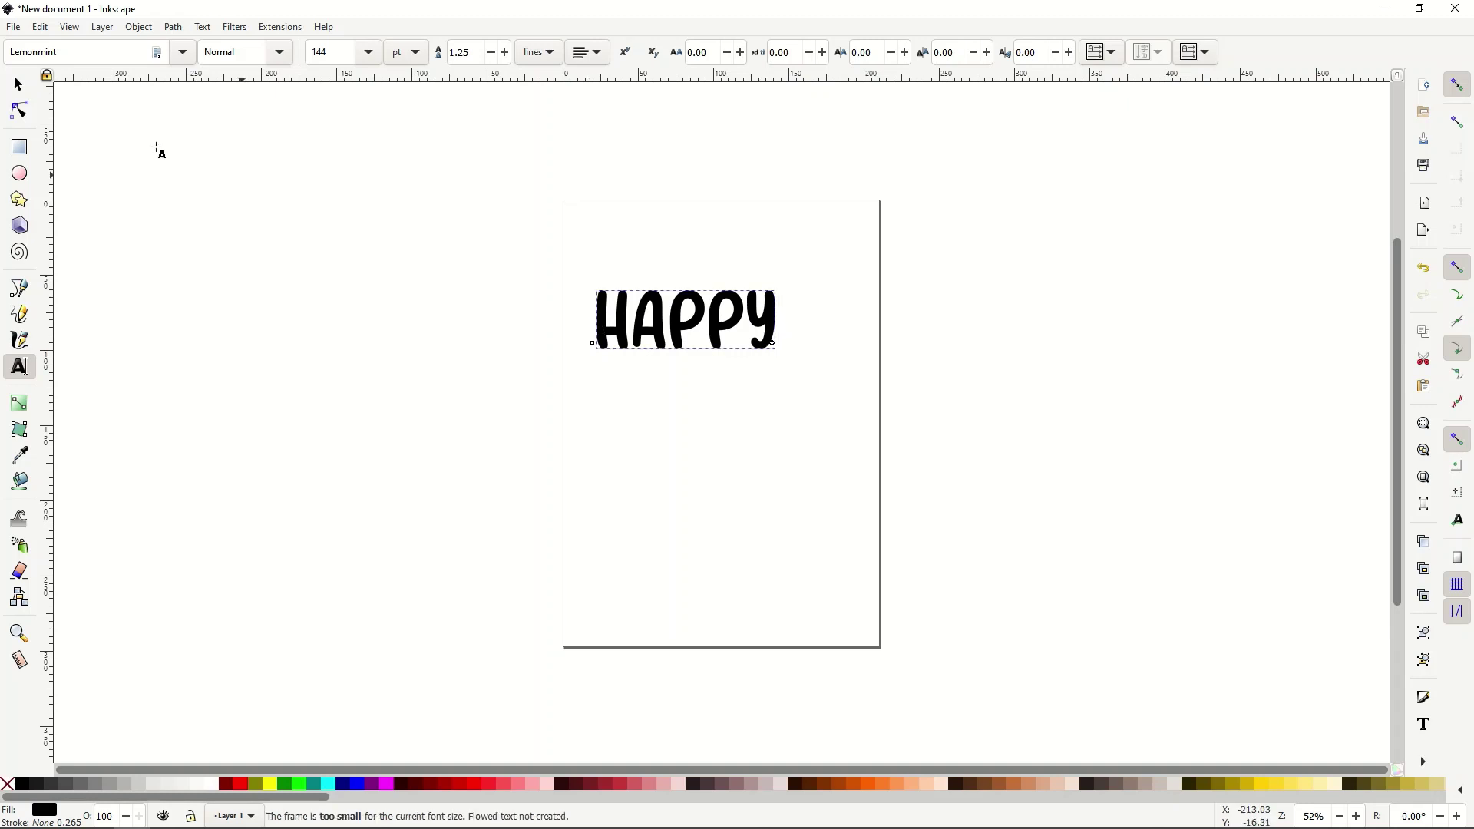
pyautogui.click(19, 85)
# Step: Create a separate text object reading BIRTHDAY below HAPPY and deselect it
pyautogui.click(19, 366)
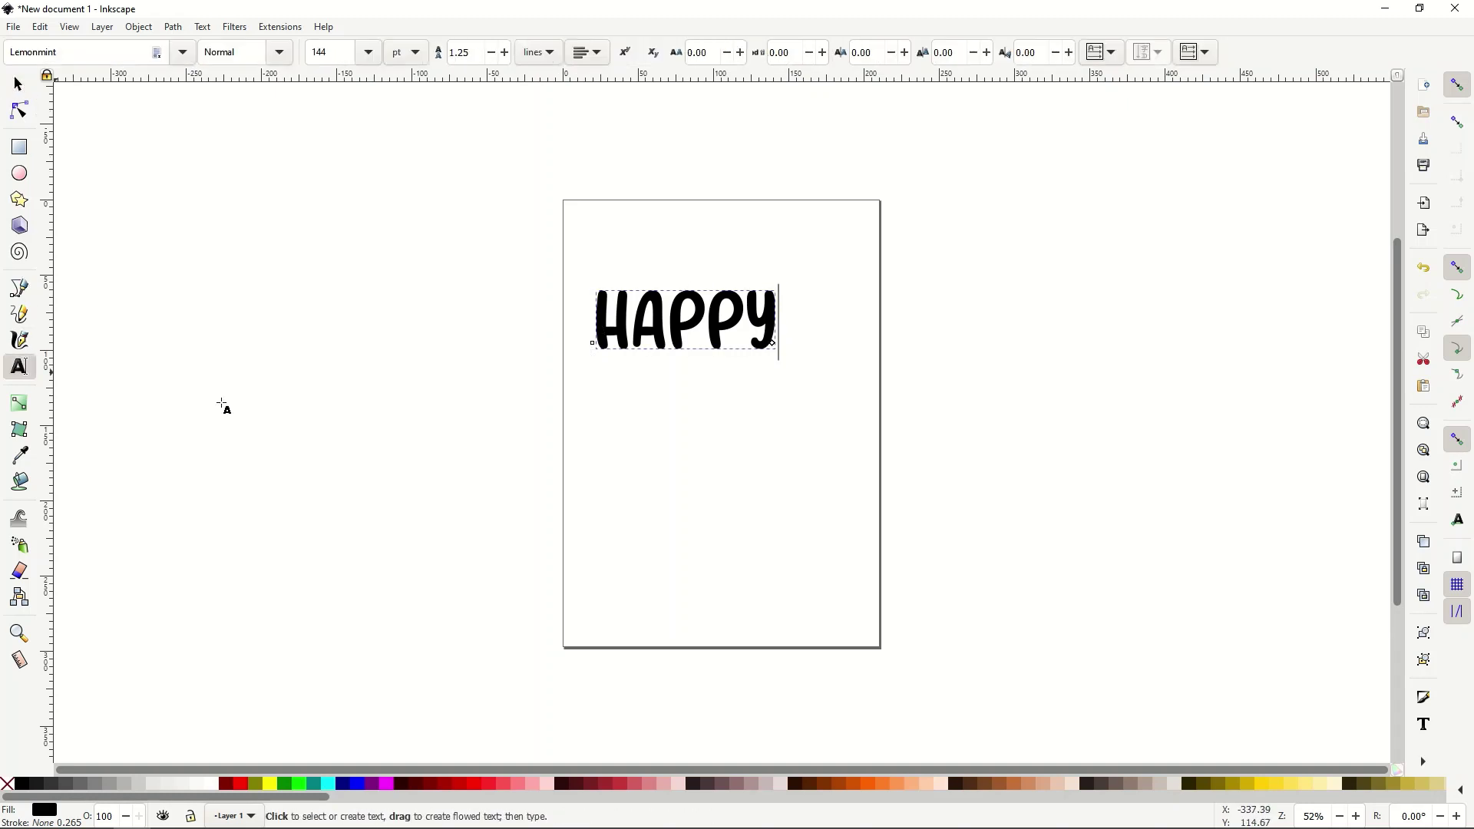
pyautogui.click(588, 468)
pyautogui.write('BIRTHDAY')
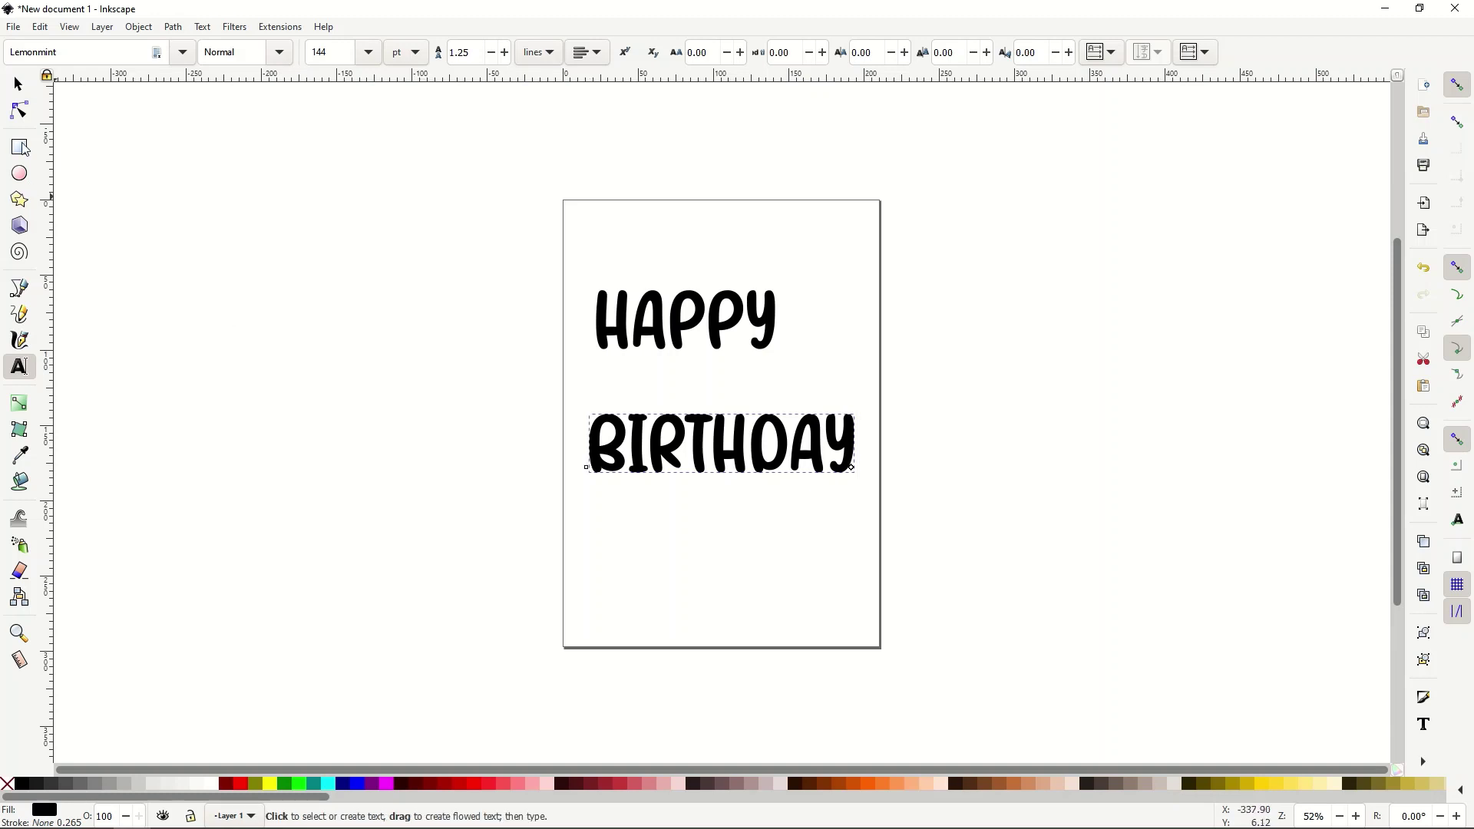
pyautogui.click(18, 85)
pyautogui.moveTo(343, 386); pyautogui.dragTo(345, 388)
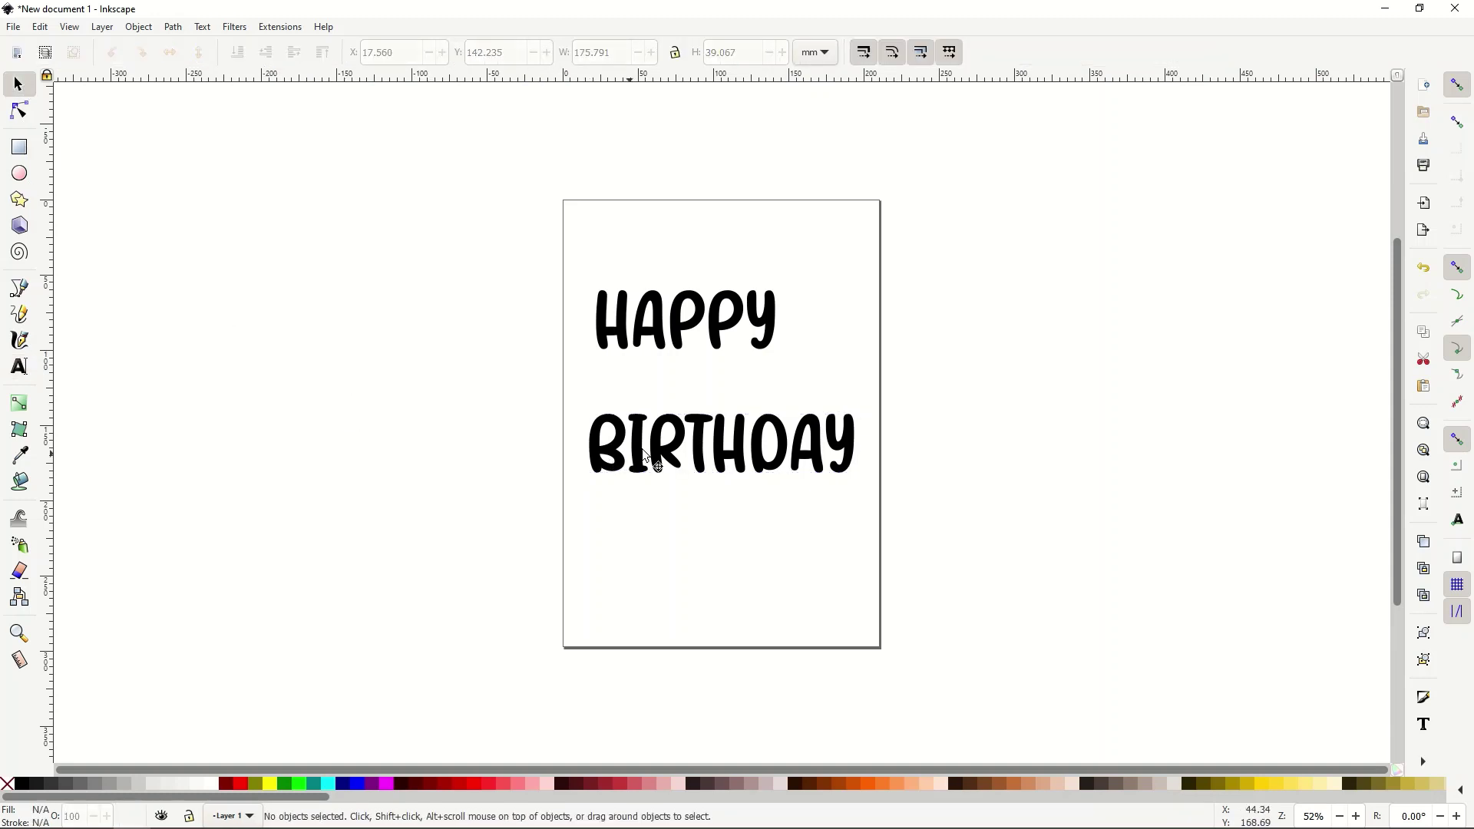
# Step: Move BIRTHDAY up close beneath HAPPY and shift HAPPY so it sits centred above it
pyautogui.moveTo(658, 453); pyautogui.dragTo(647, 401)
pyautogui.click(685, 326)
pyautogui.moveTo(687, 328); pyautogui.dragTo(710, 328)
pyautogui.moveTo(711, 409); pyautogui.dragTo(713, 411)
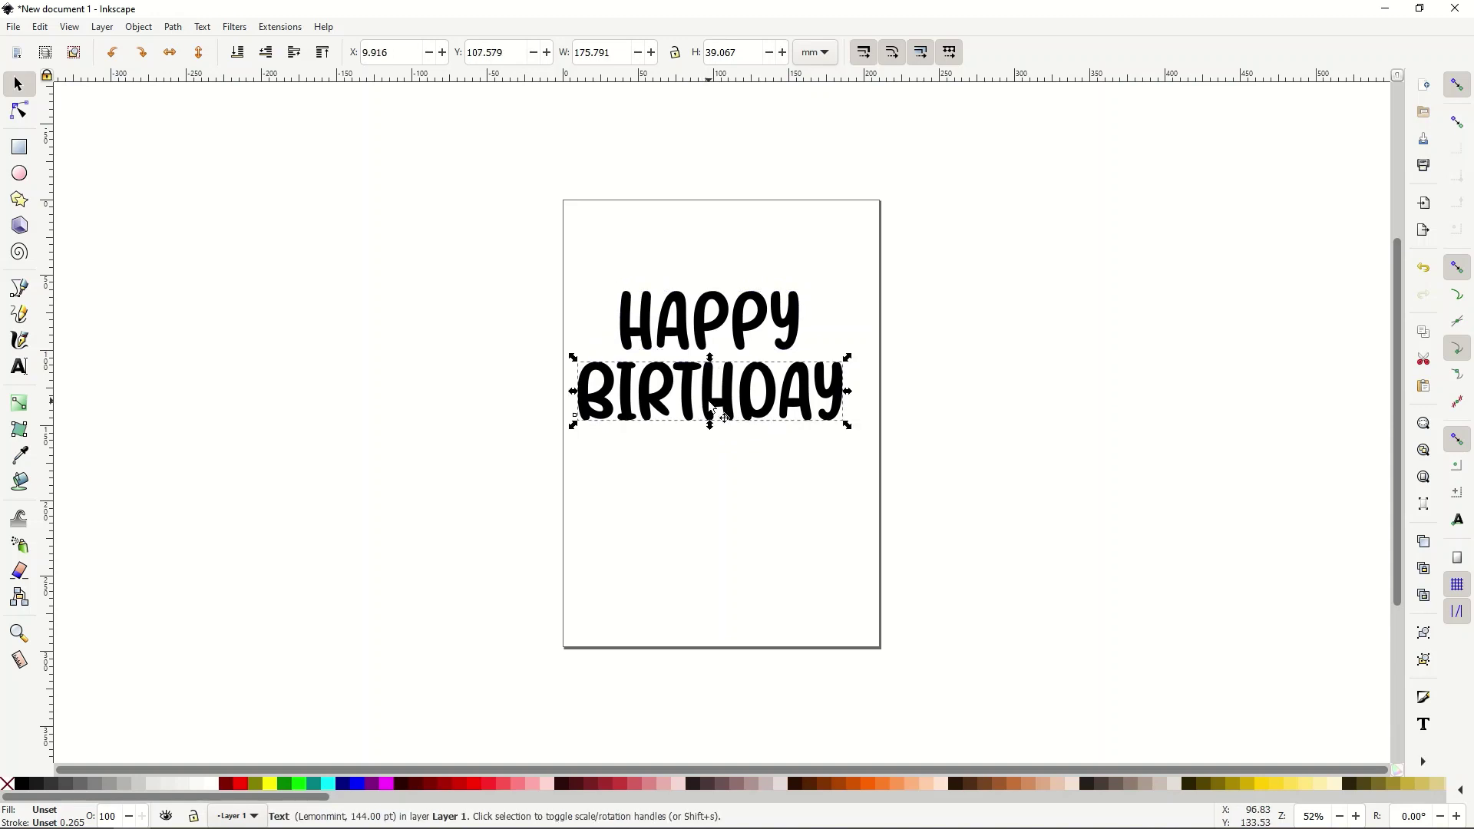
pyautogui.click(710, 458)
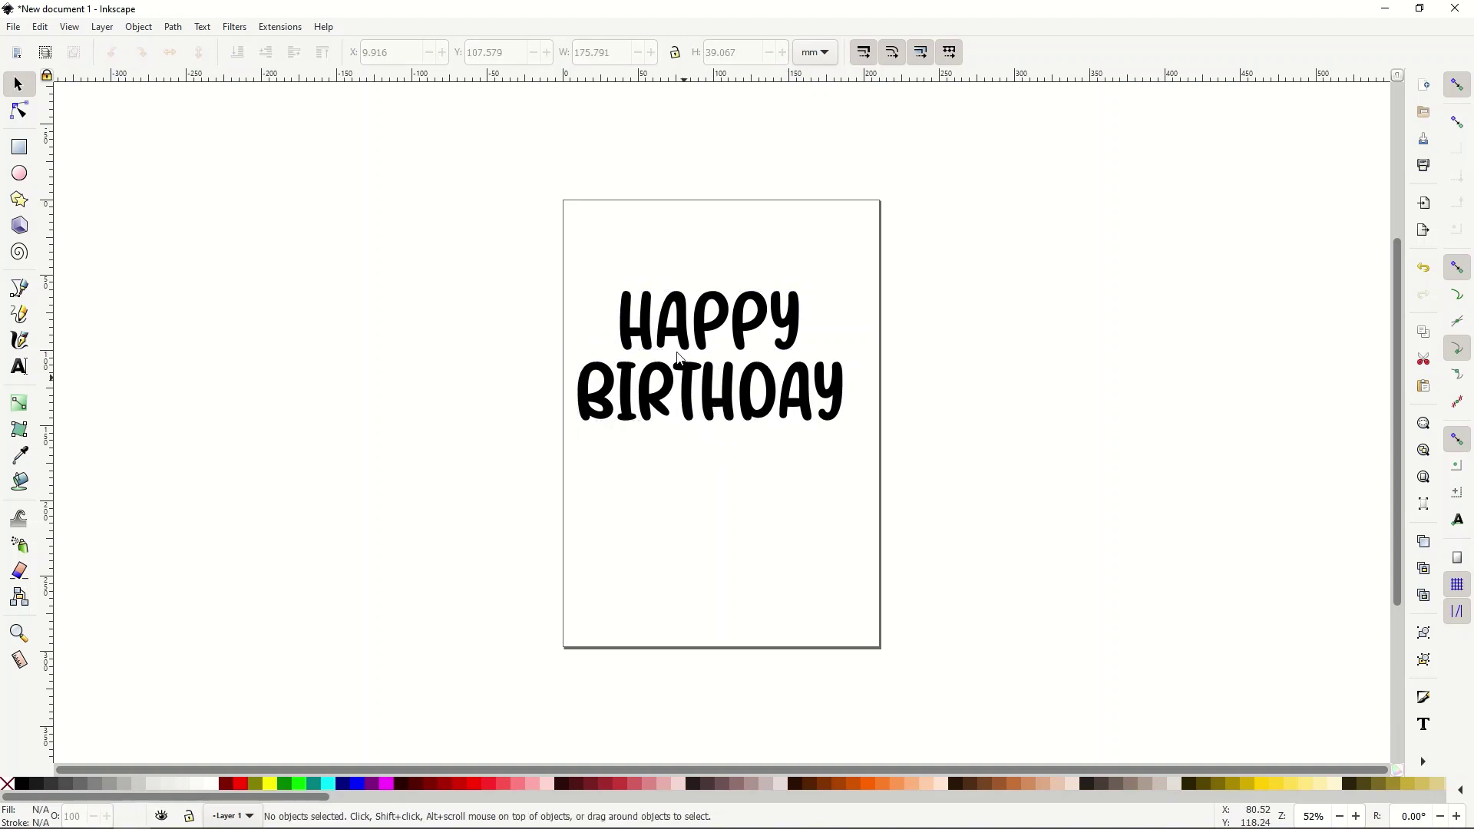
pyautogui.moveTo(677, 320); pyautogui.dragTo(679, 315)
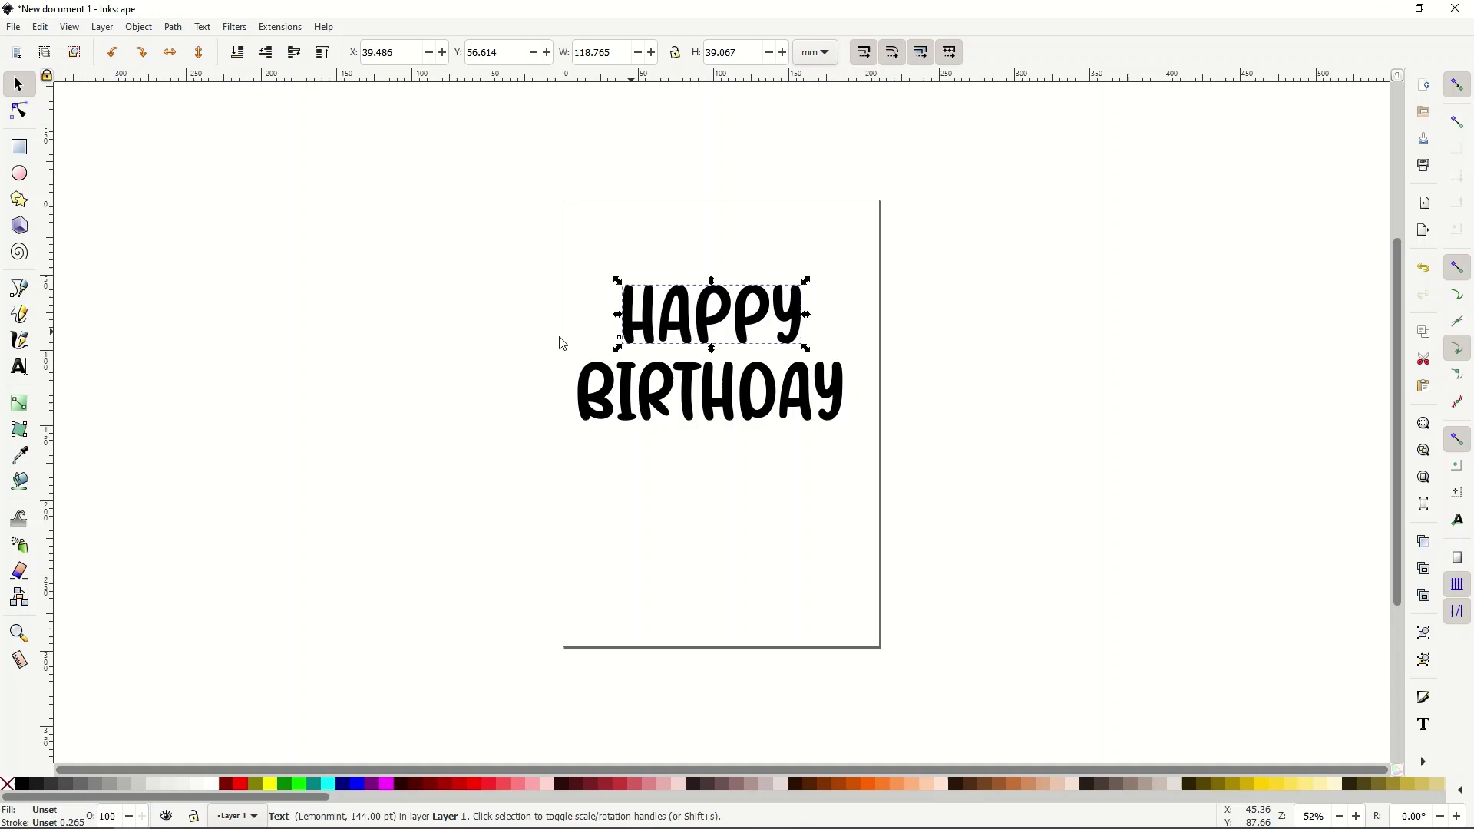
# Step: Delete the letters THDA from the BIRTHDAY text and re-enter them so the word is complete again
pyautogui.click(20, 368)
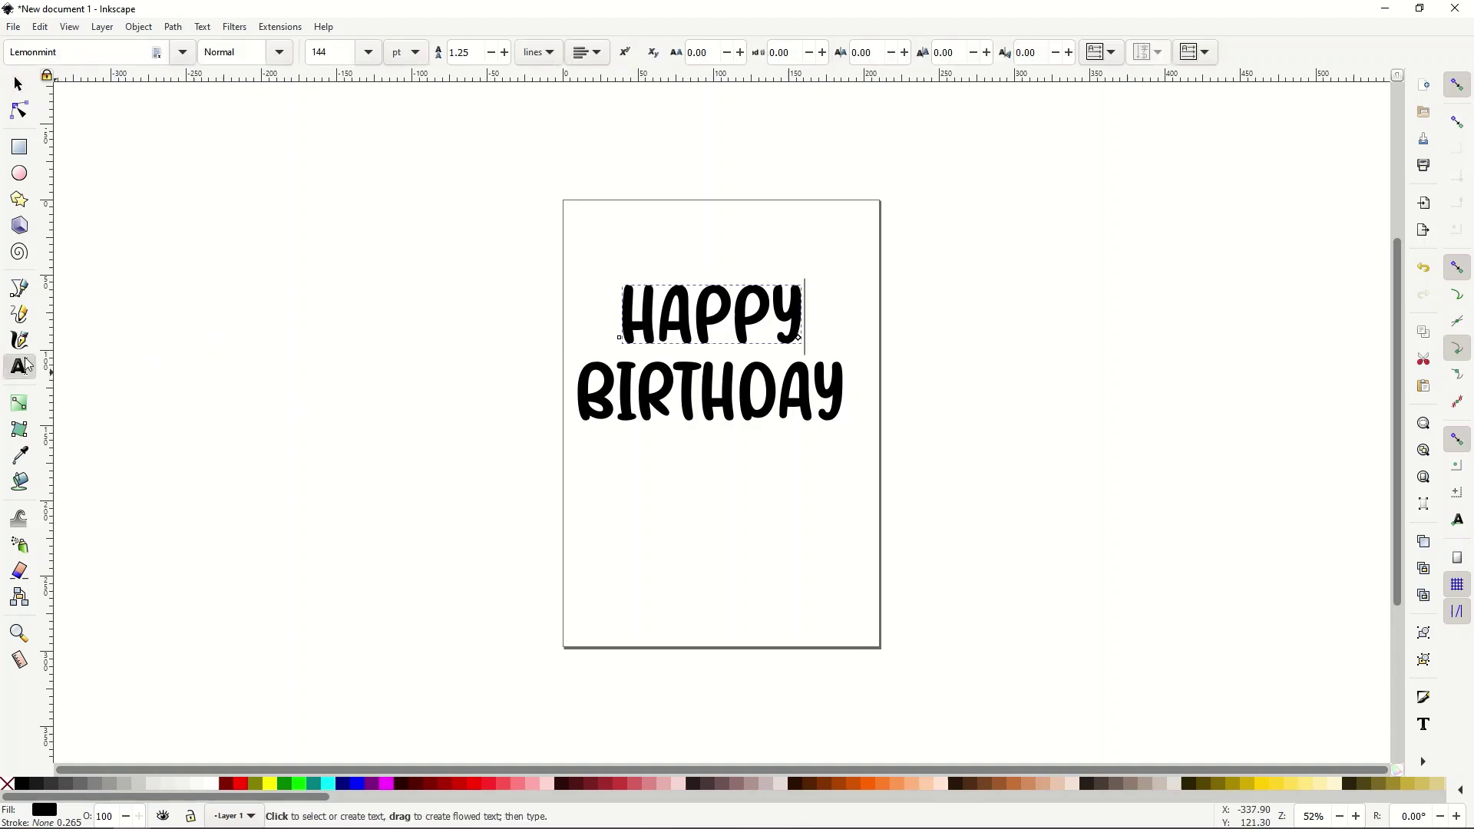
pyautogui.click(703, 386)
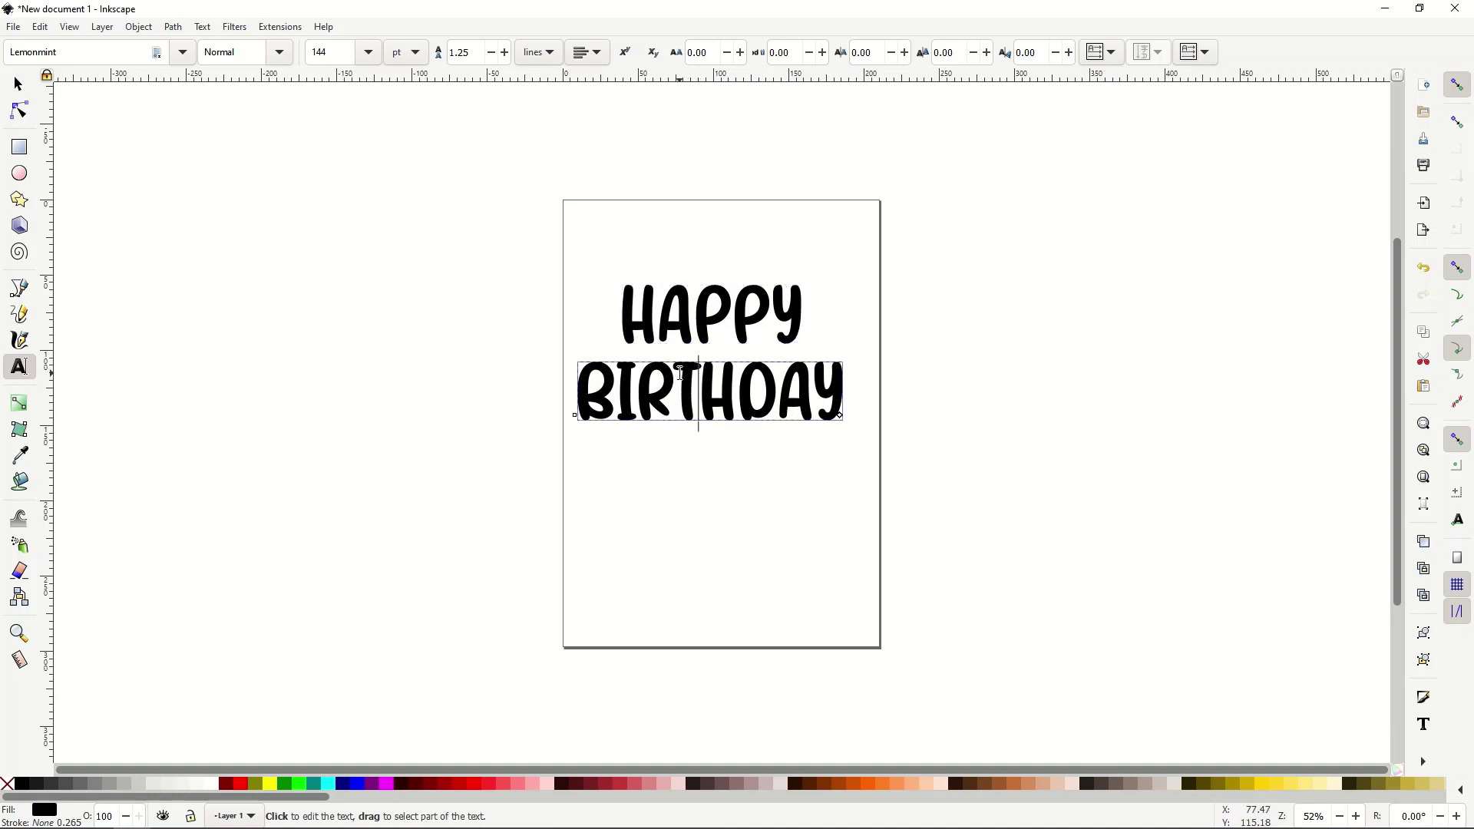
pyautogui.press('Delete')
pyautogui.press('Delete')
pyautogui.press('Delete')
pyautogui.press('BackSpace')
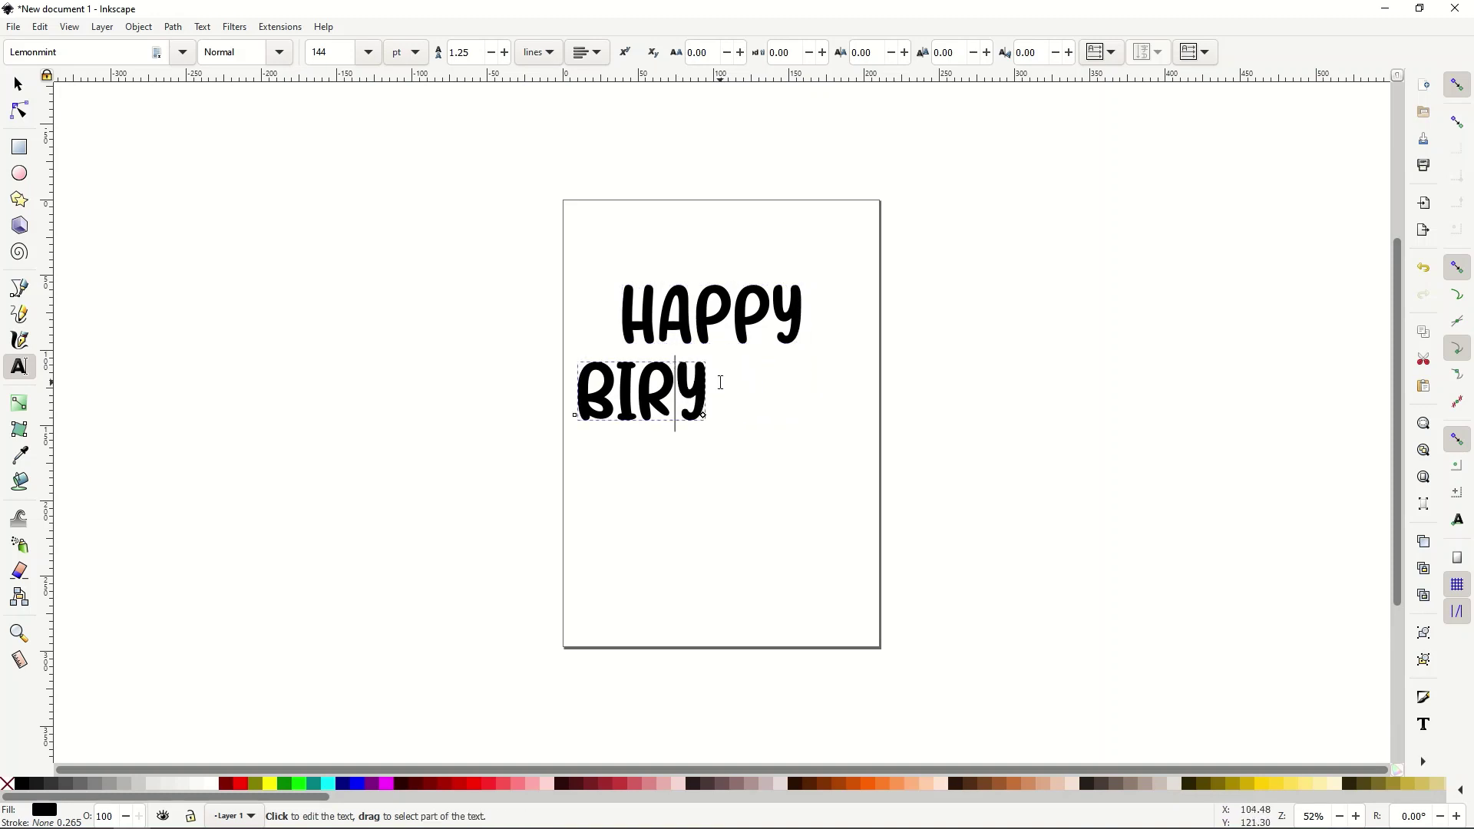
pyautogui.write('THDA')
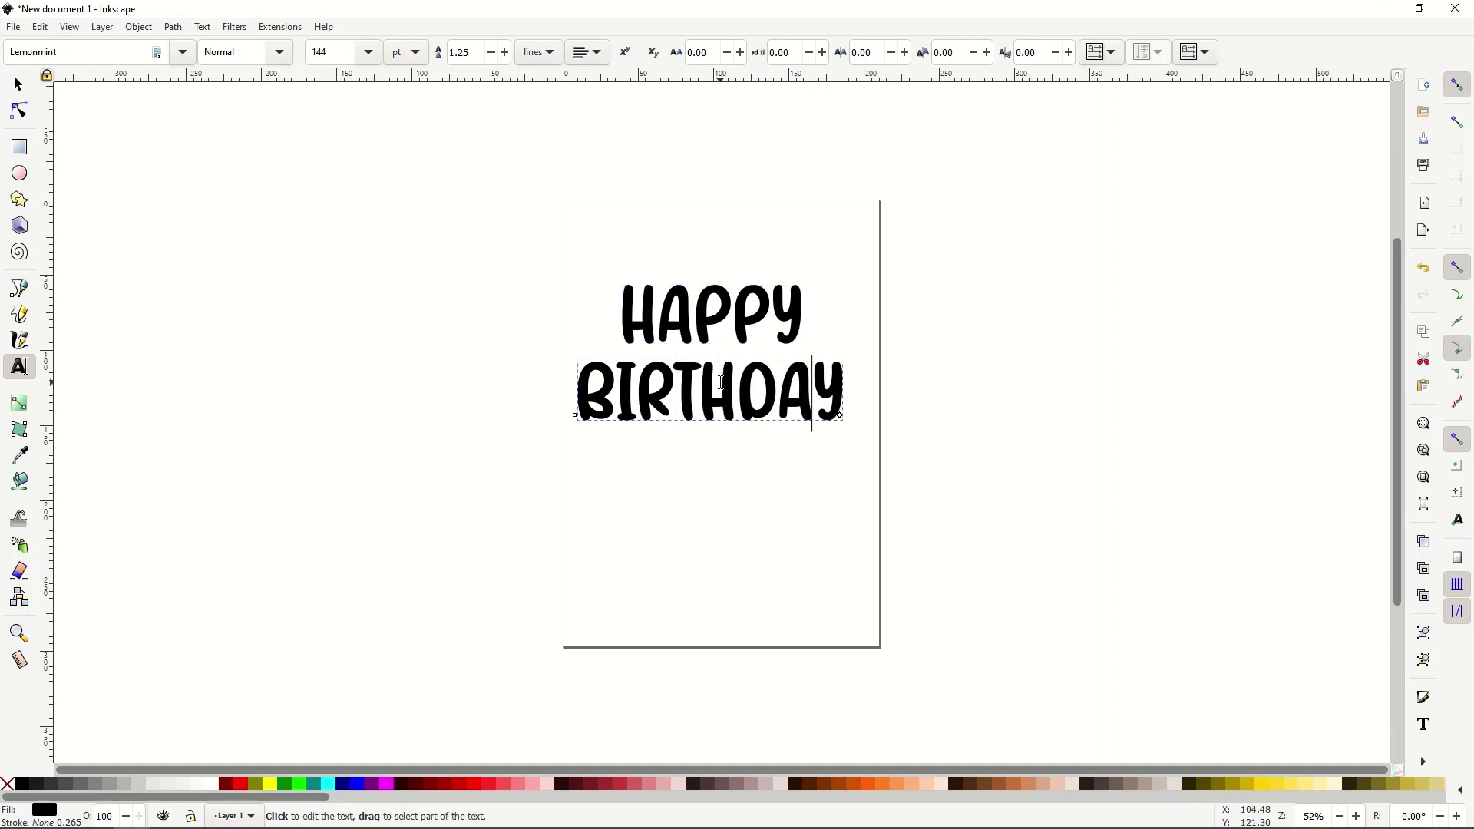
pyautogui.click(19, 85)
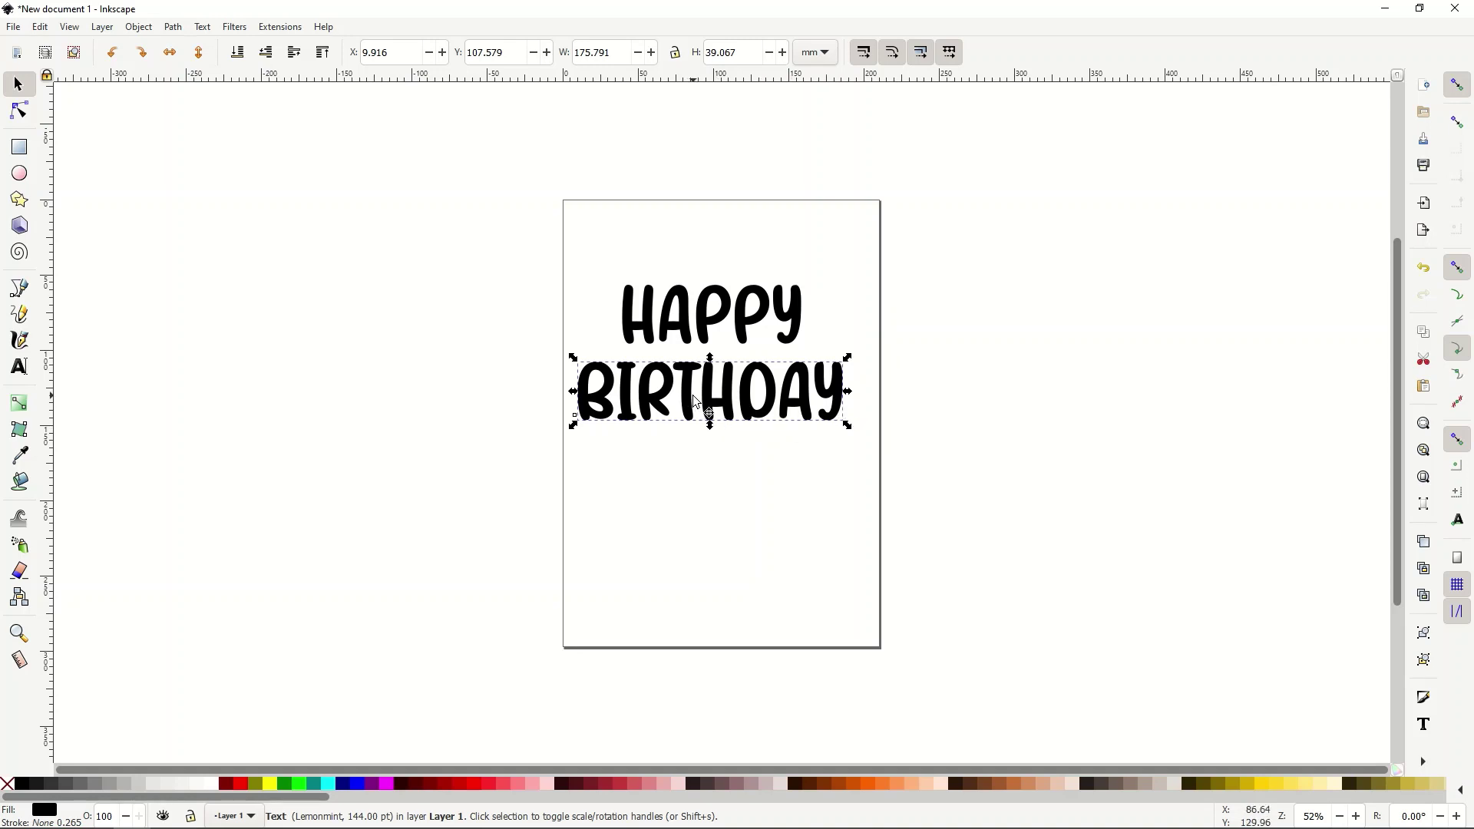
# Step: Enable the checkerboard background in the document properties and close the dialog
pyautogui.keyDown('ctrl'); pyautogui.scroll(3, 695, 401); pyautogui.keyUp('ctrl')
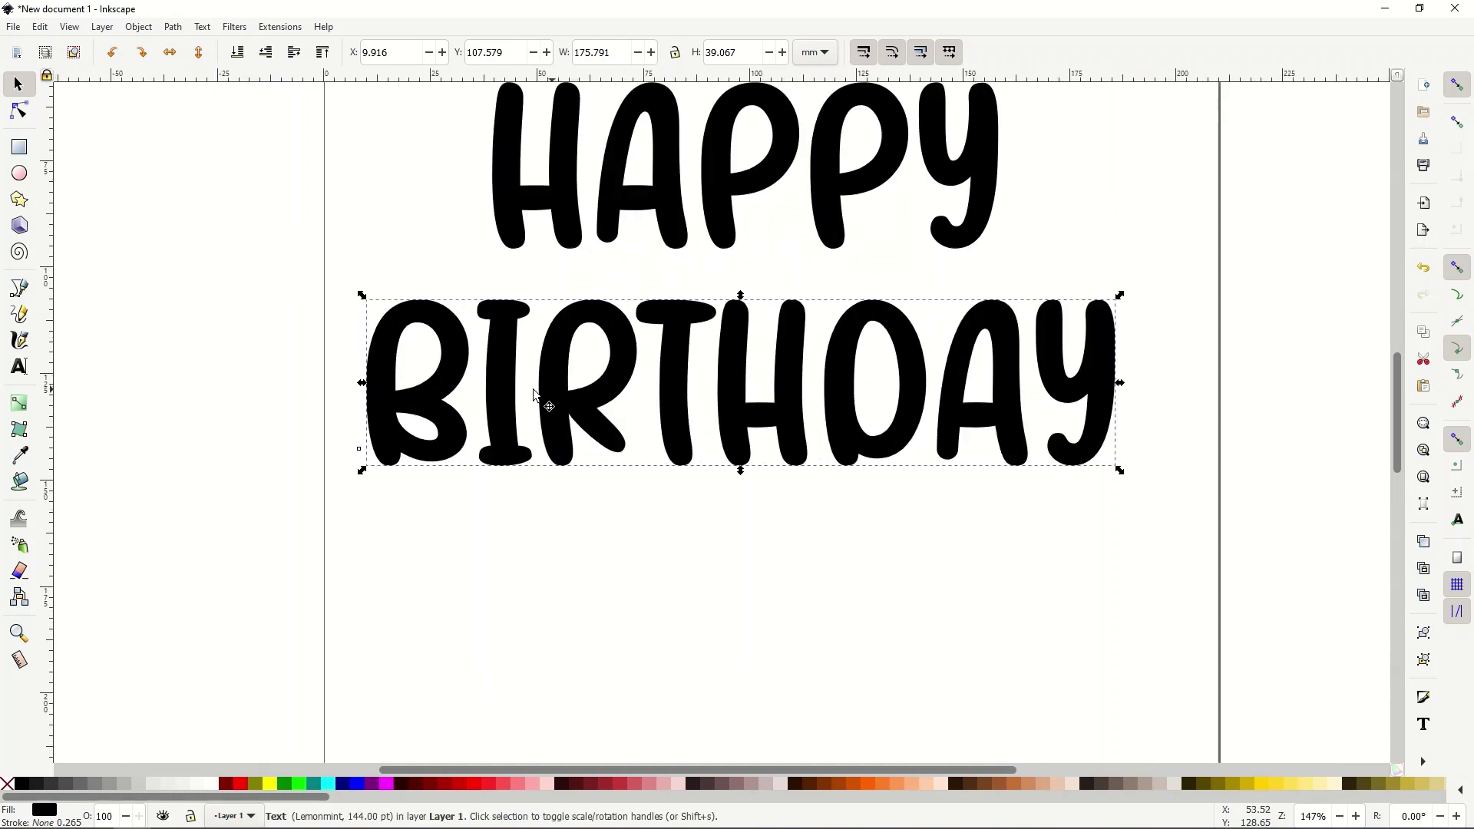
pyautogui.click(15, 28)
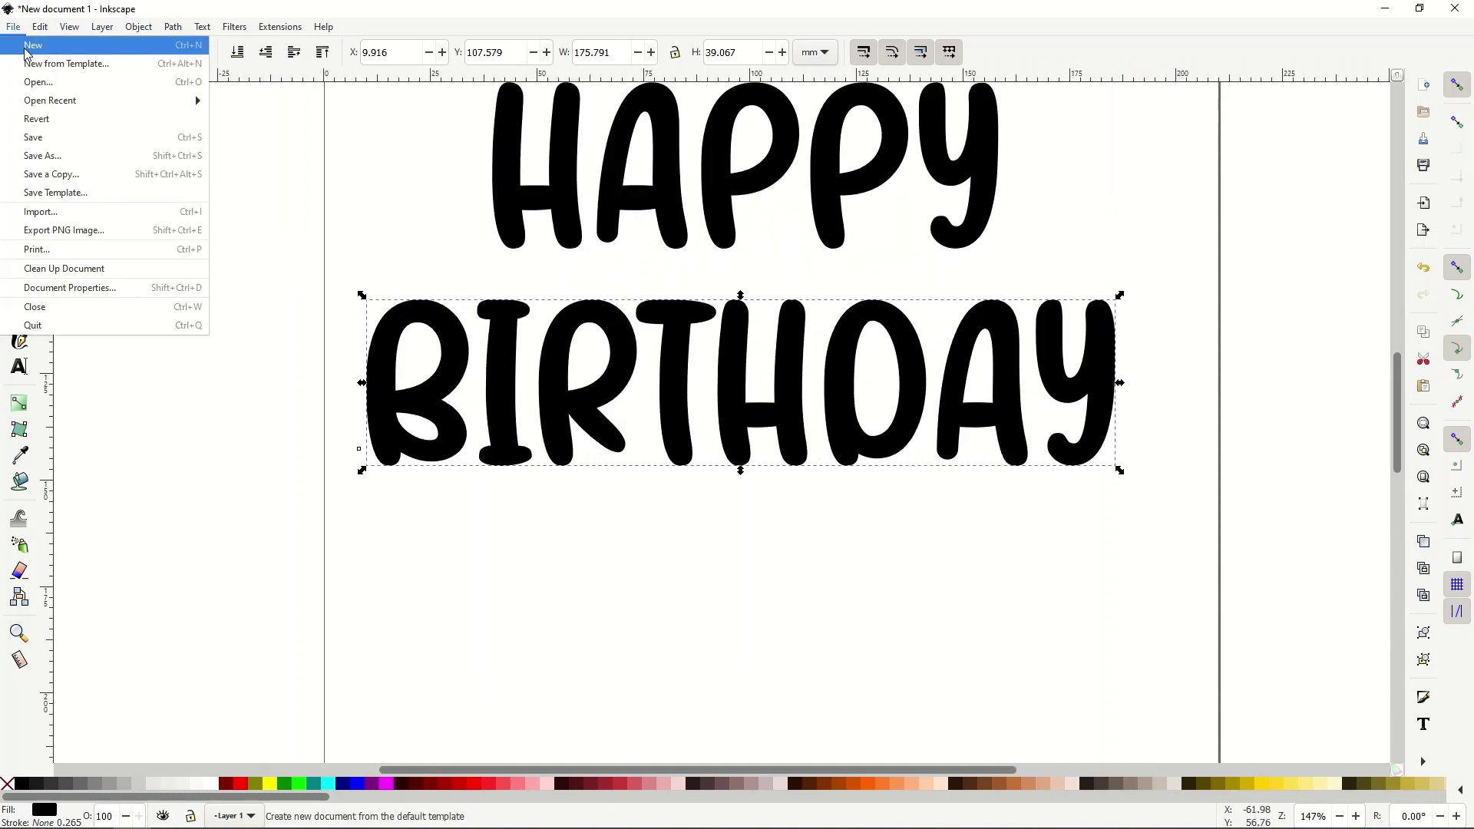
pyautogui.click(60, 288)
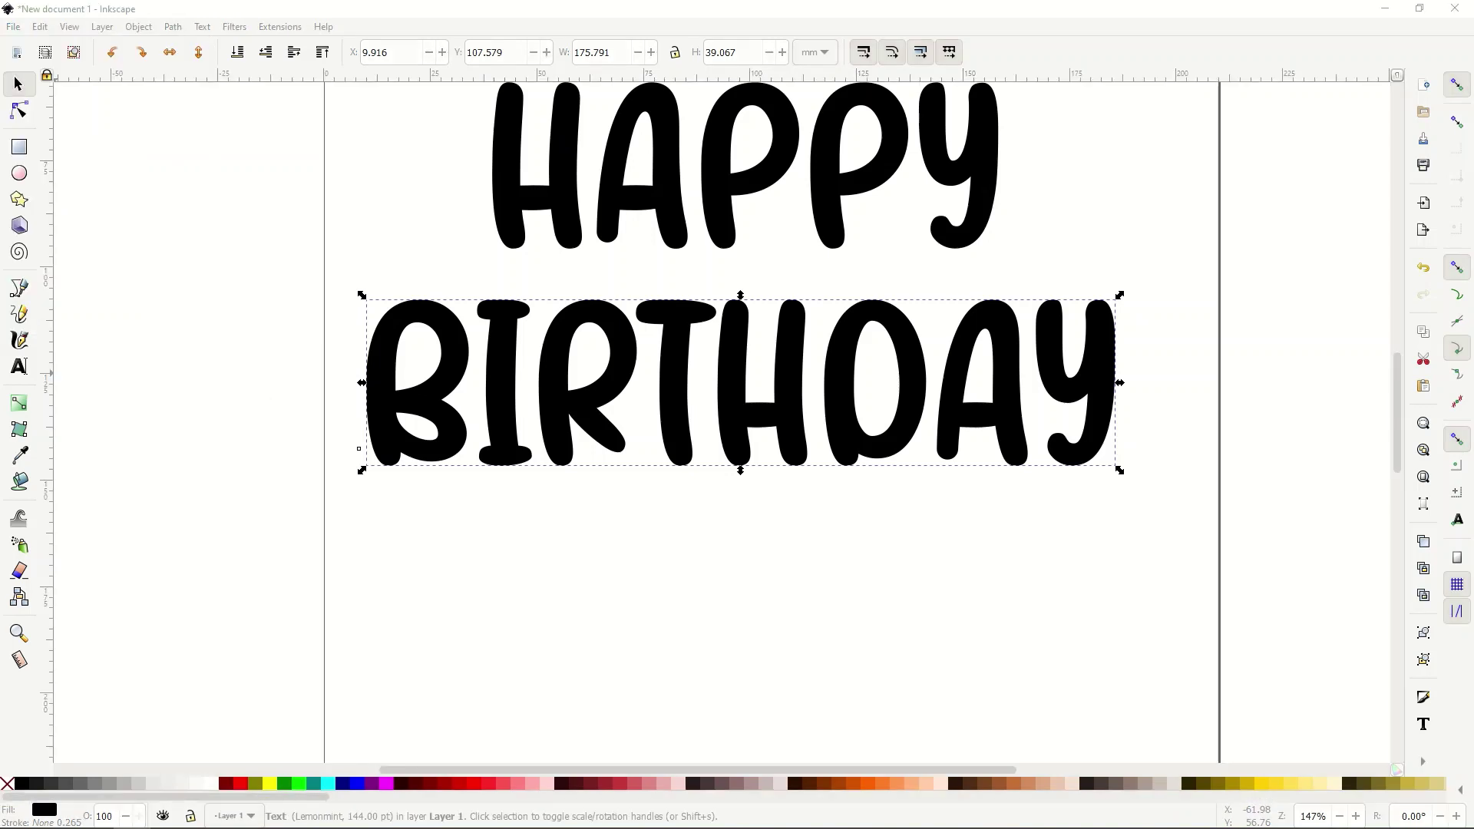
pyautogui.moveTo(123, 69); pyautogui.dragTo(468, 132)
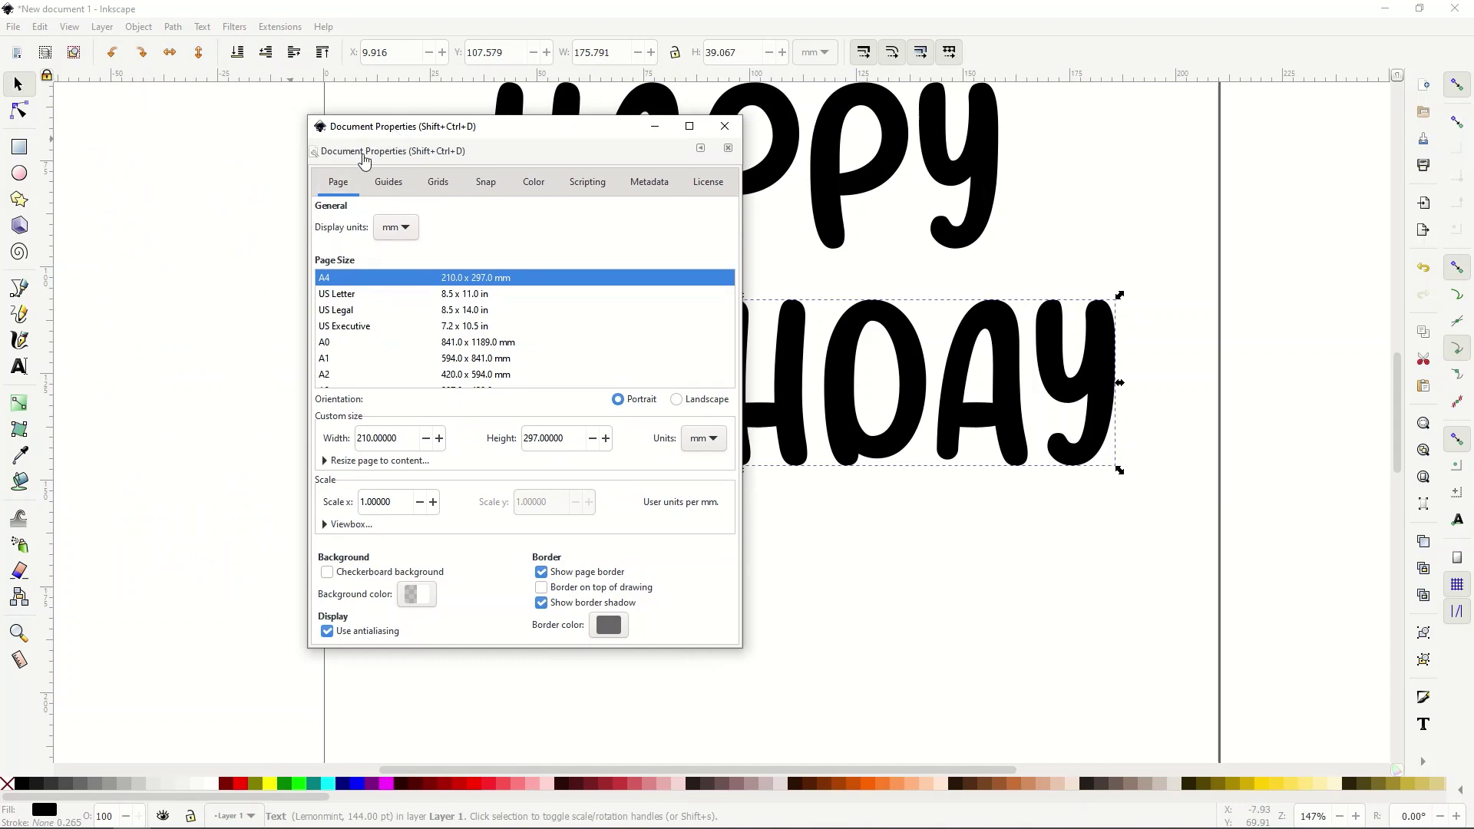
pyautogui.scroll(-1, 396, 281)
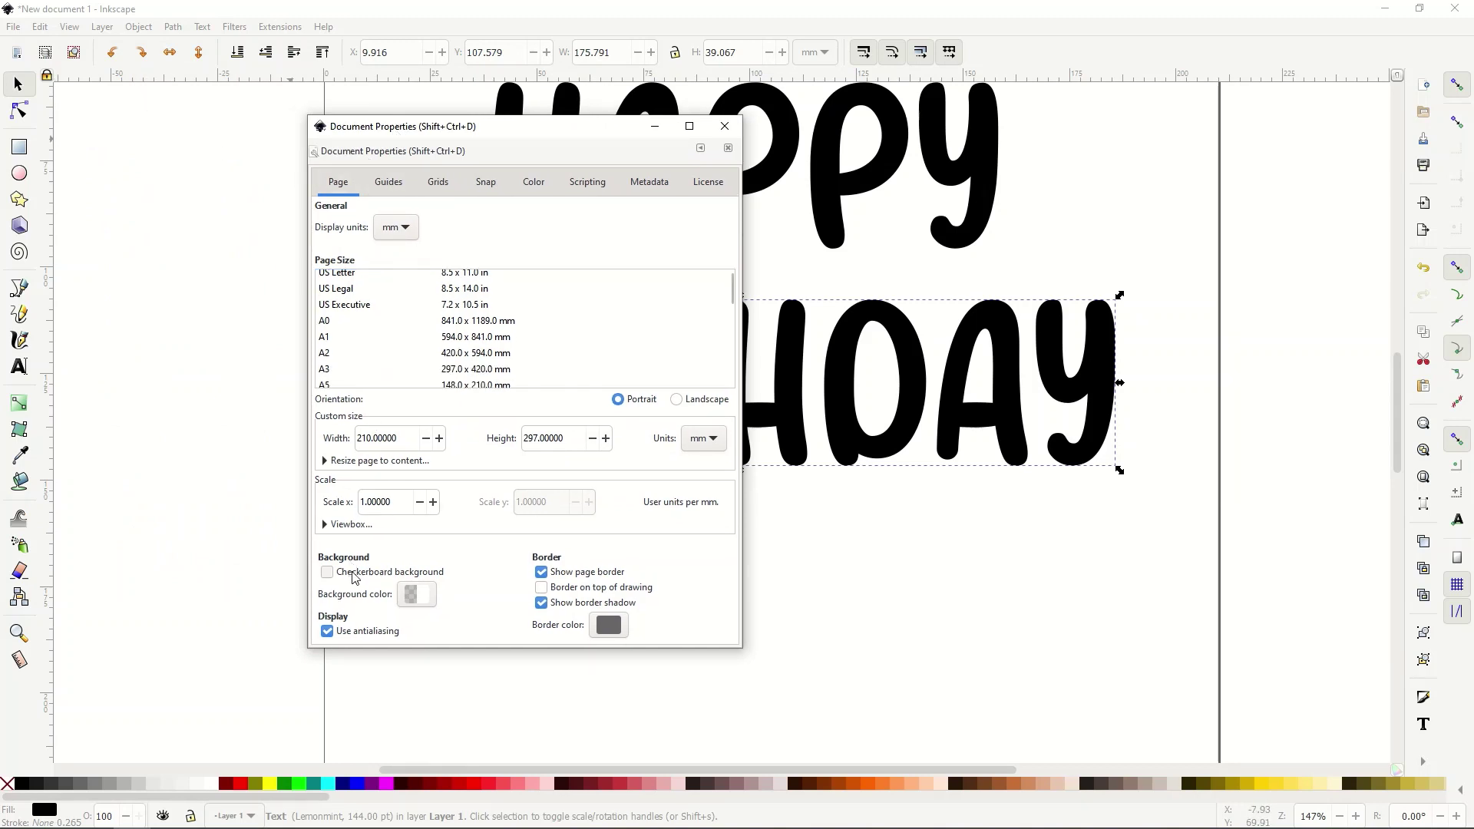
pyautogui.click(328, 573)
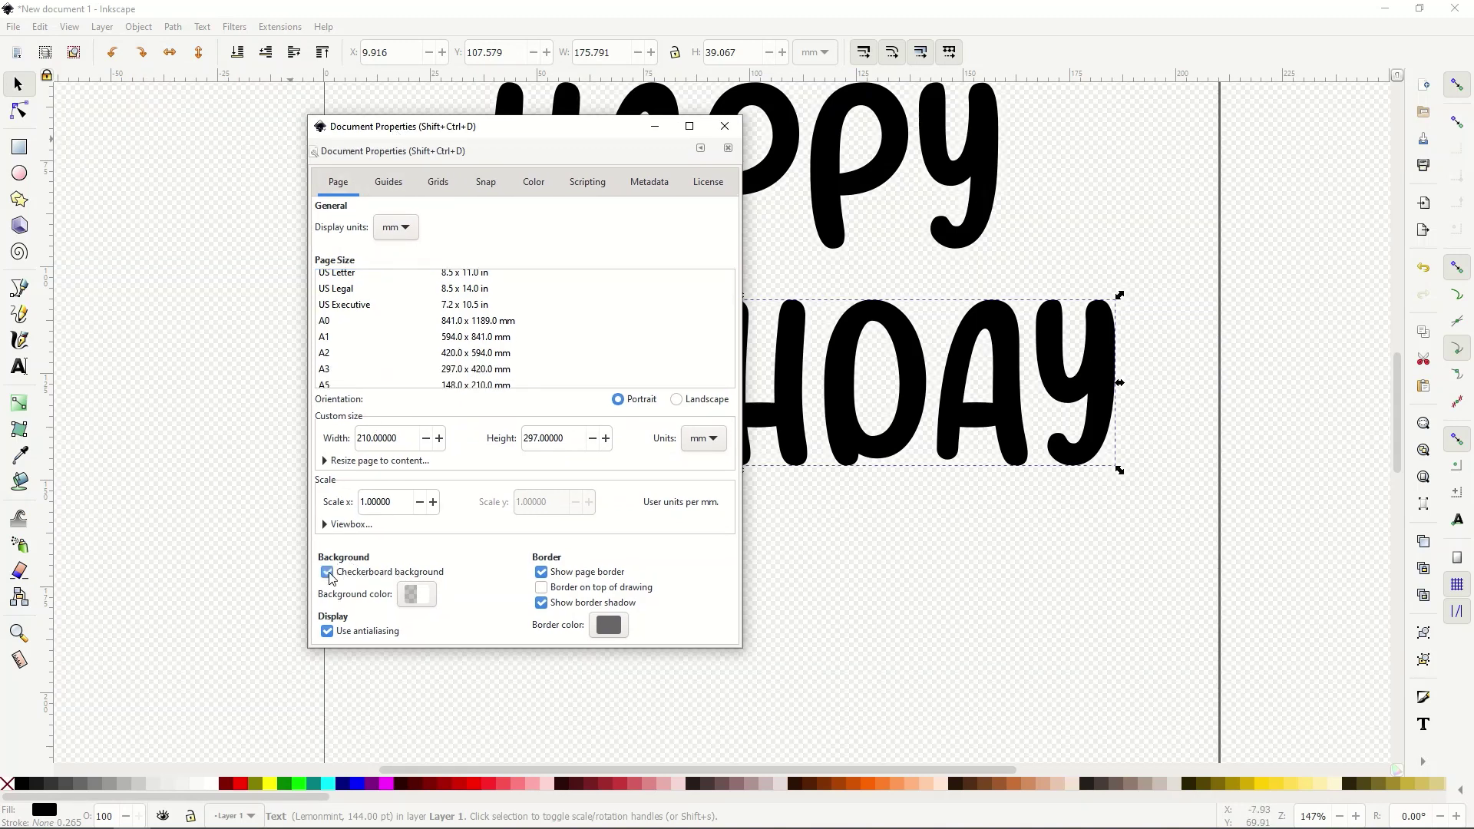
pyautogui.click(724, 126)
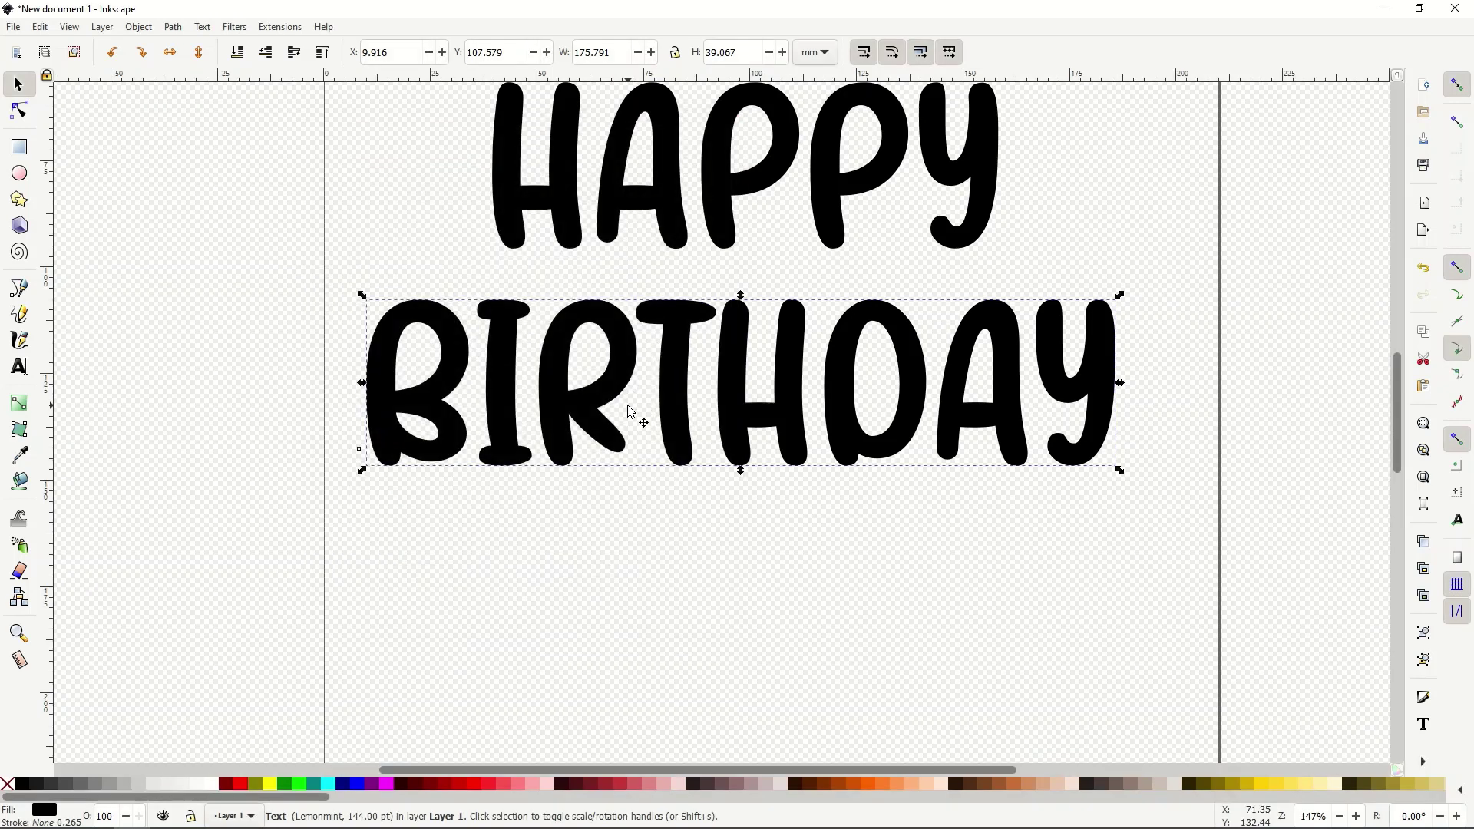
# Step: Move the HAPPY text up and to the left, to about X 29.6 mm, Y 49.9 mm
pyautogui.scroll(5, 633, 414)
pyautogui.scroll(-2, 629, 413)
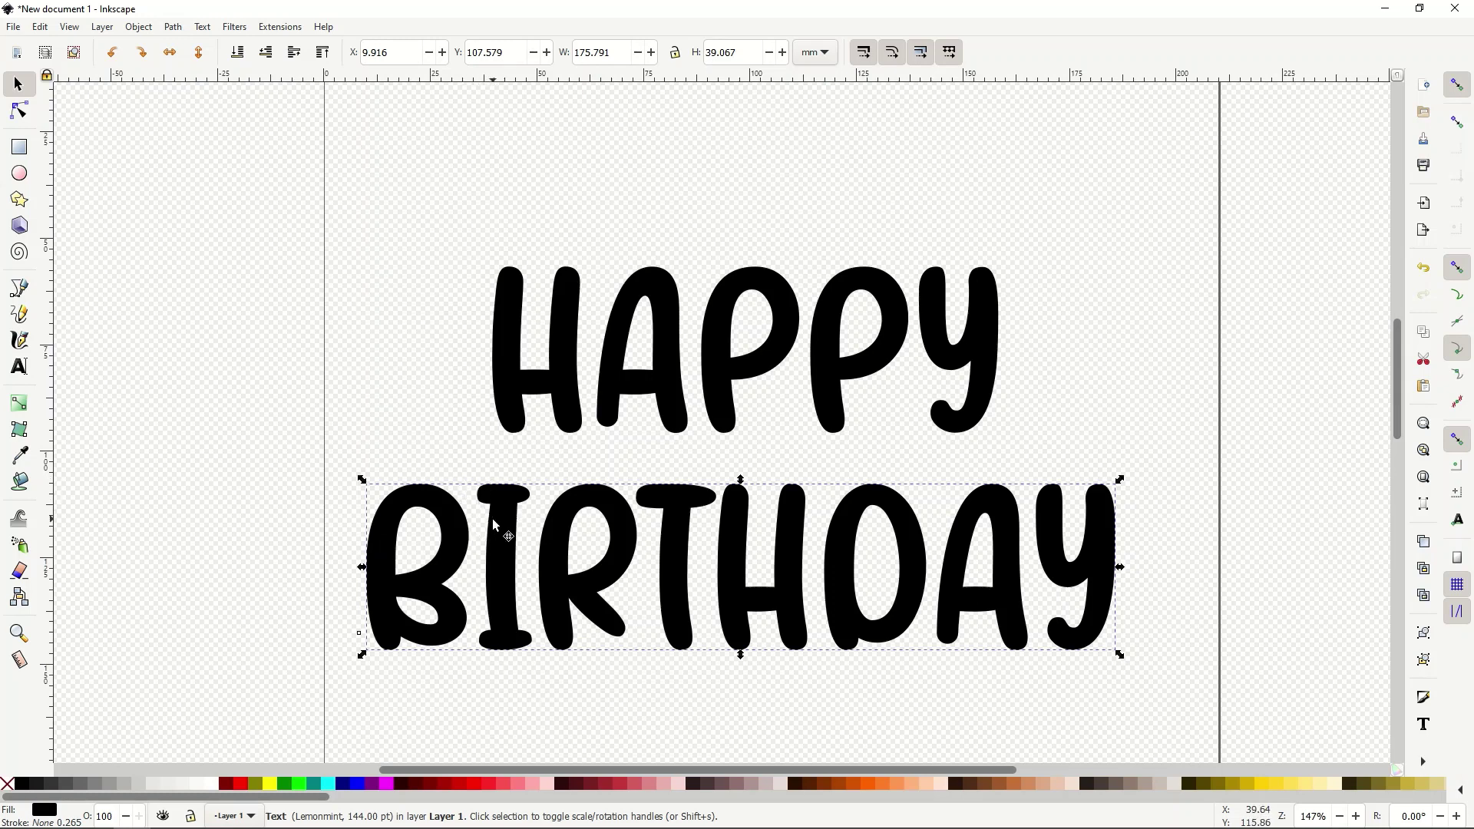
pyautogui.click(576, 387)
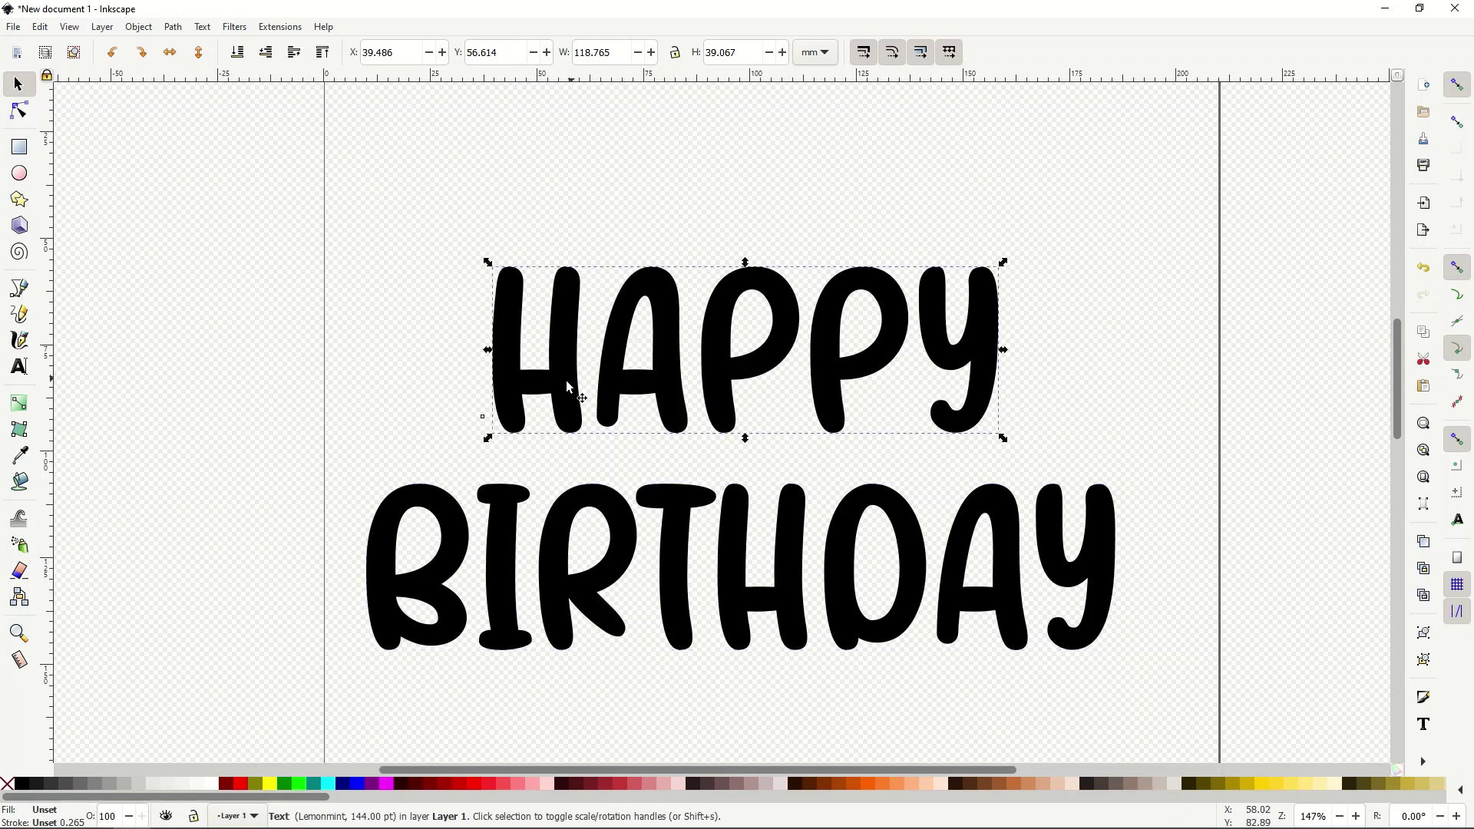
pyautogui.moveTo(572, 386); pyautogui.dragTo(531, 352)
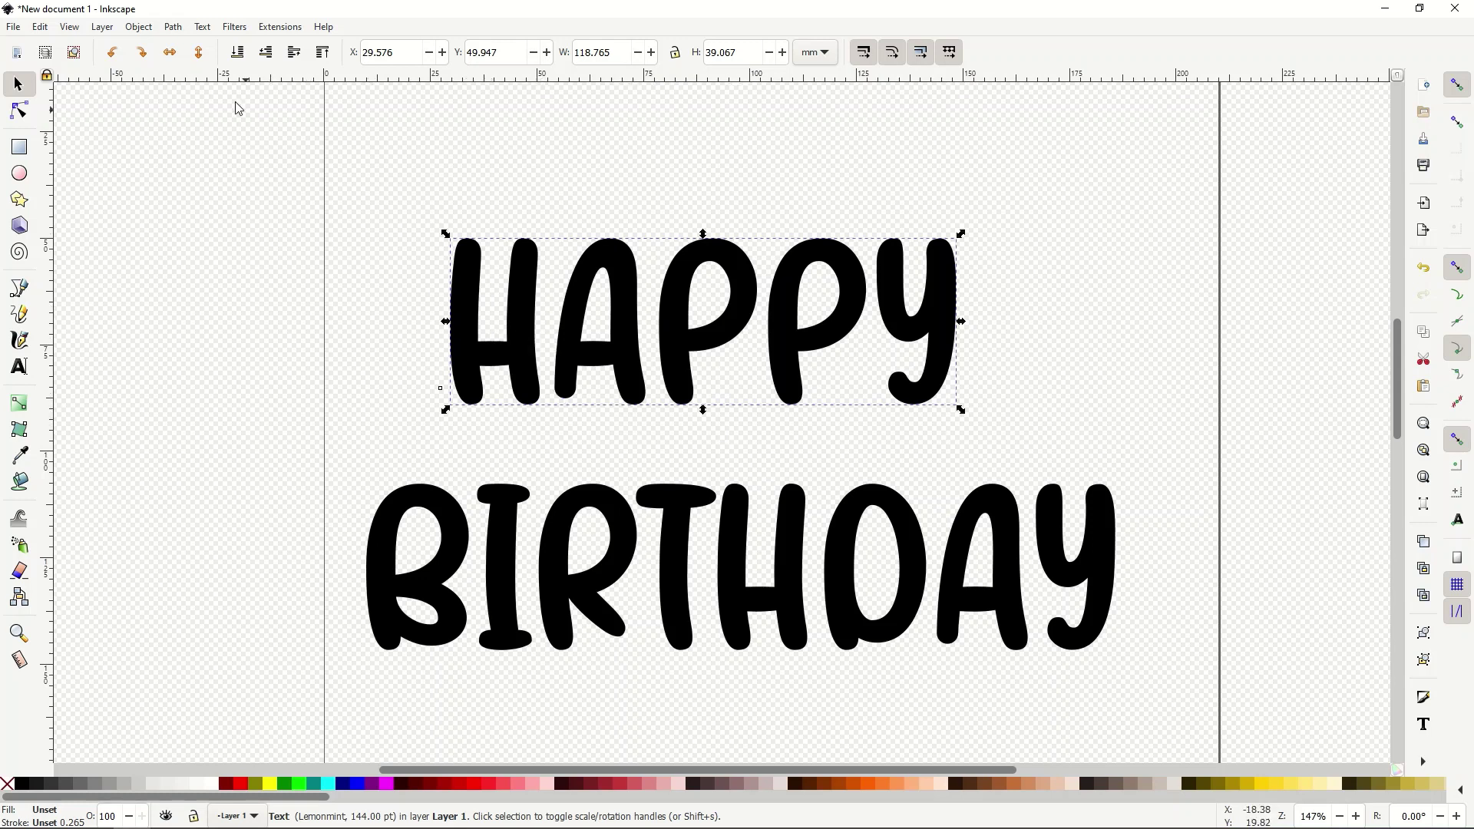
# Step: Create a linked offset from the HAPPY text and try to adjust its offset handle with the Node tool
pyautogui.click(171, 29)
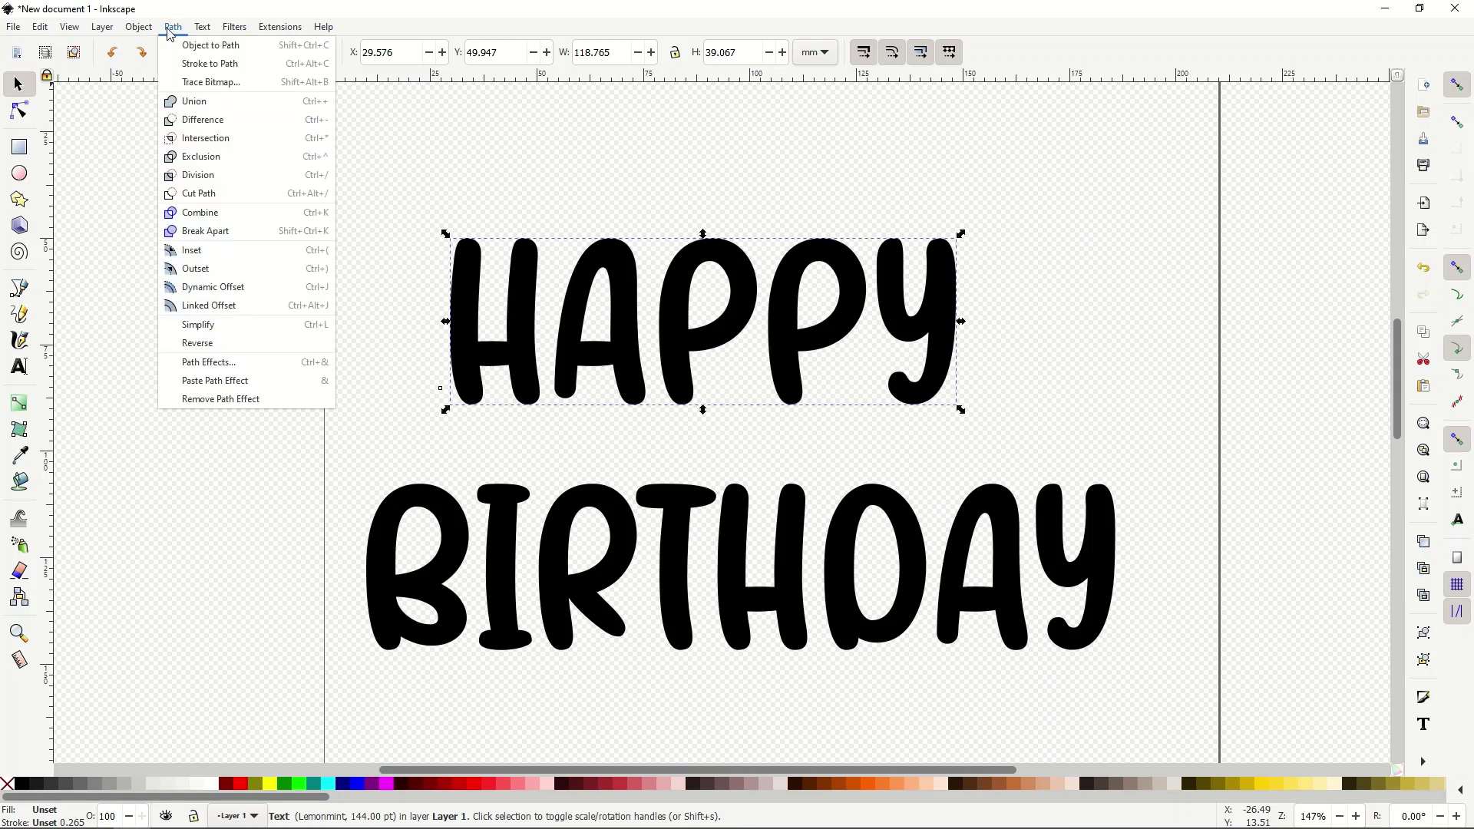
pyautogui.click(206, 307)
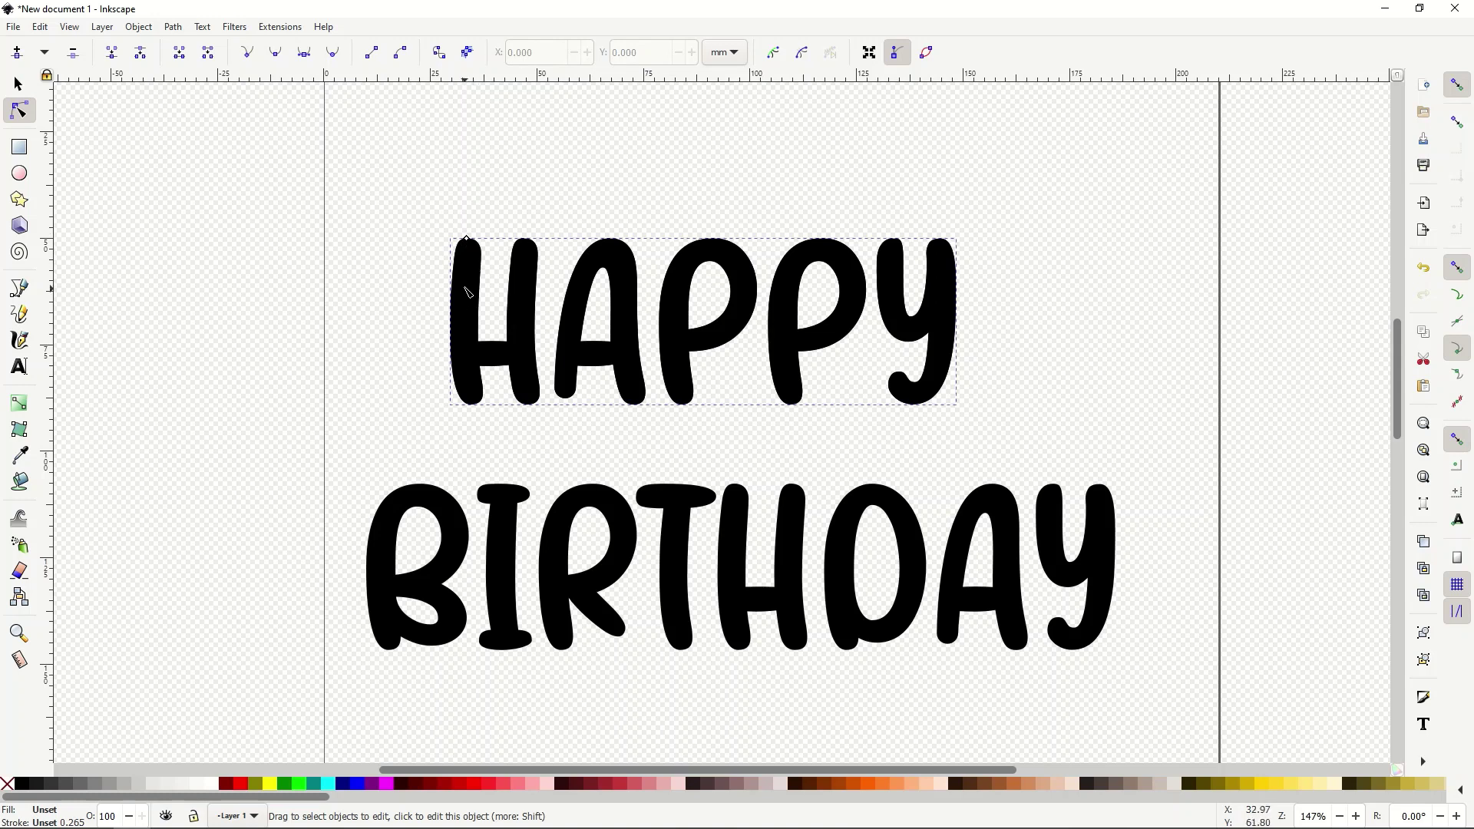
pyautogui.scroll(3, 466, 292)
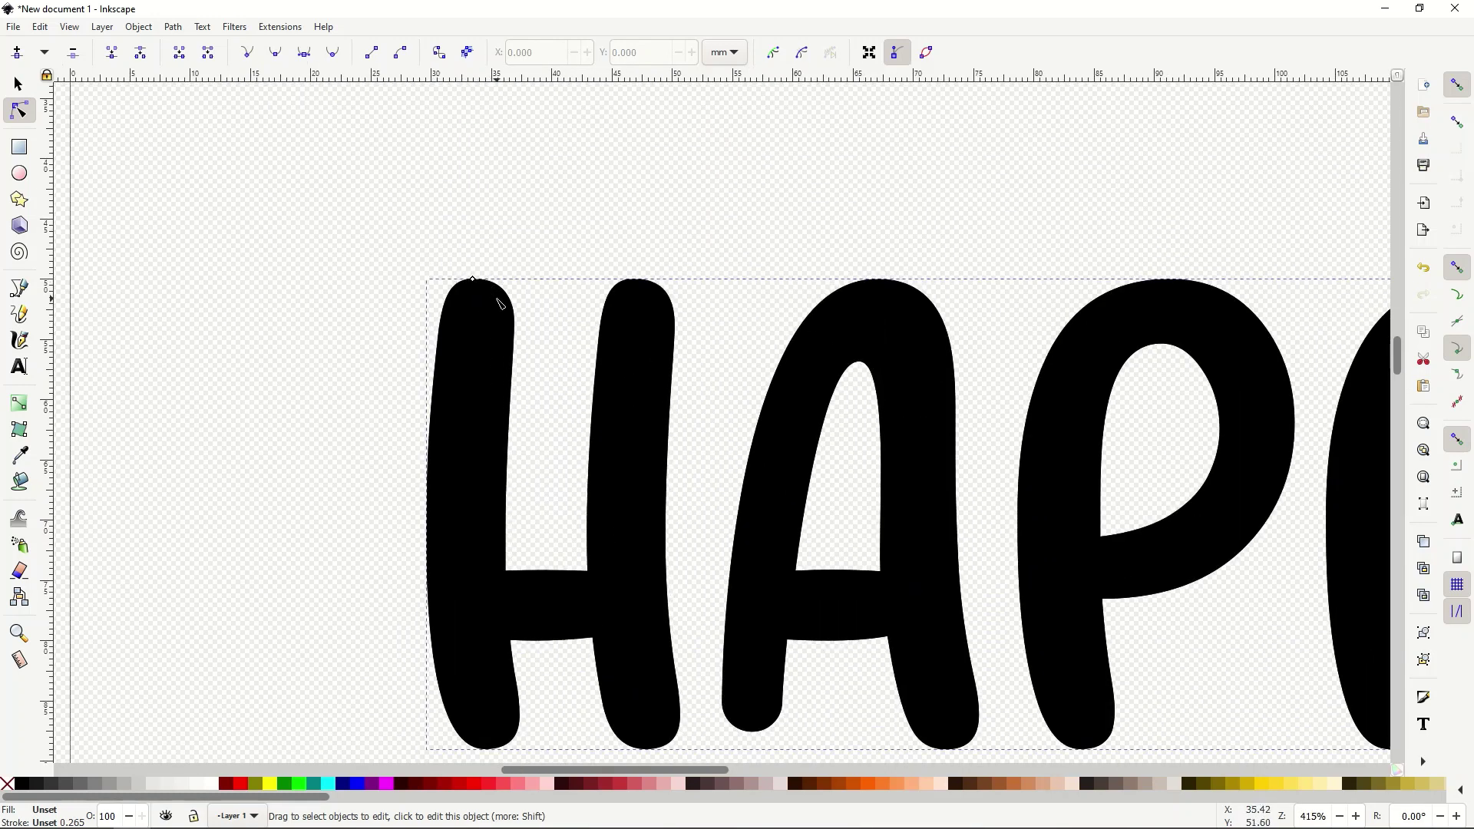
pyautogui.scroll(-3, 494, 298)
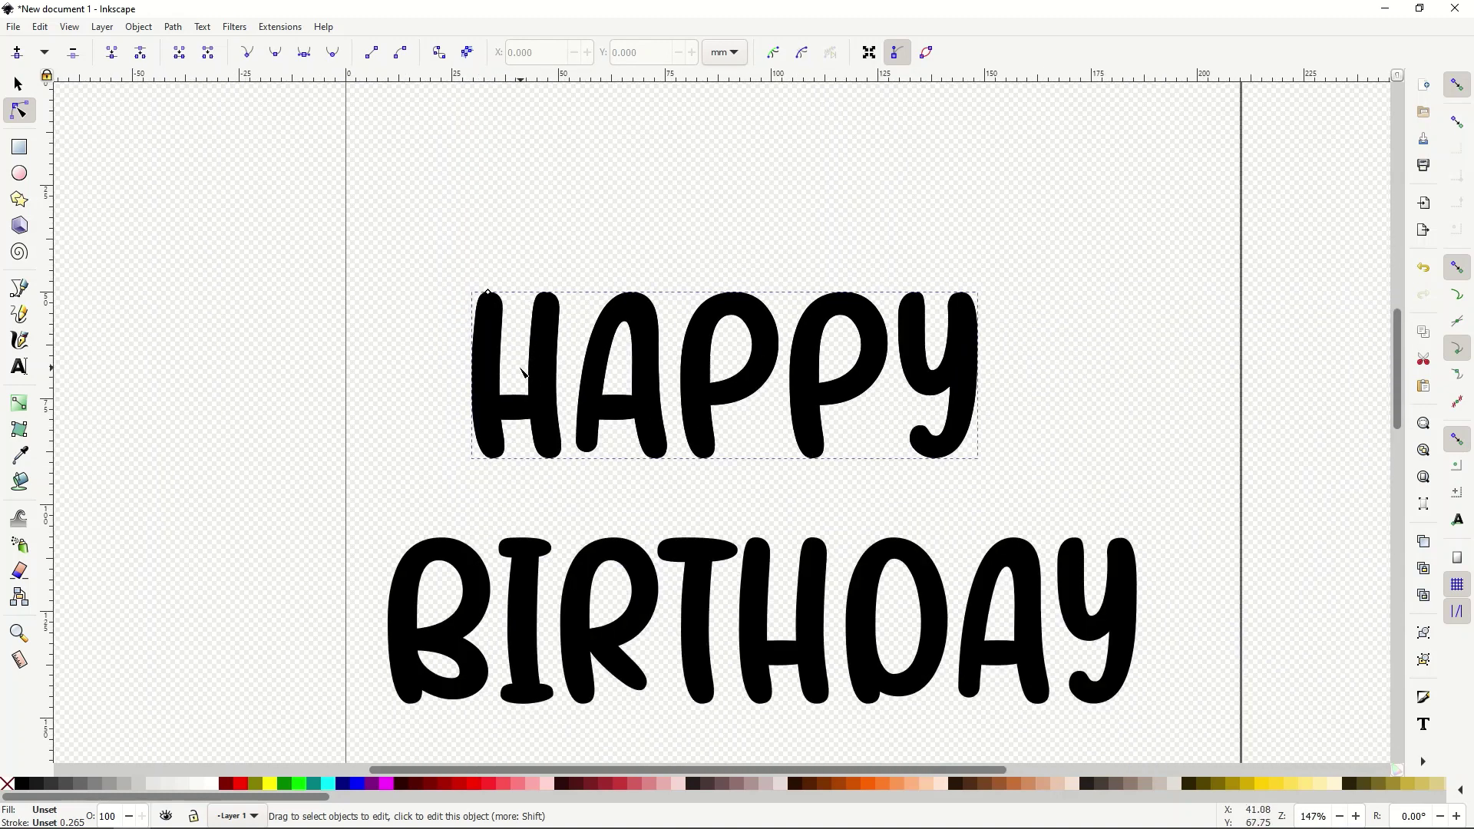
pyautogui.moveTo(476, 374); pyautogui.dragTo(461, 286)
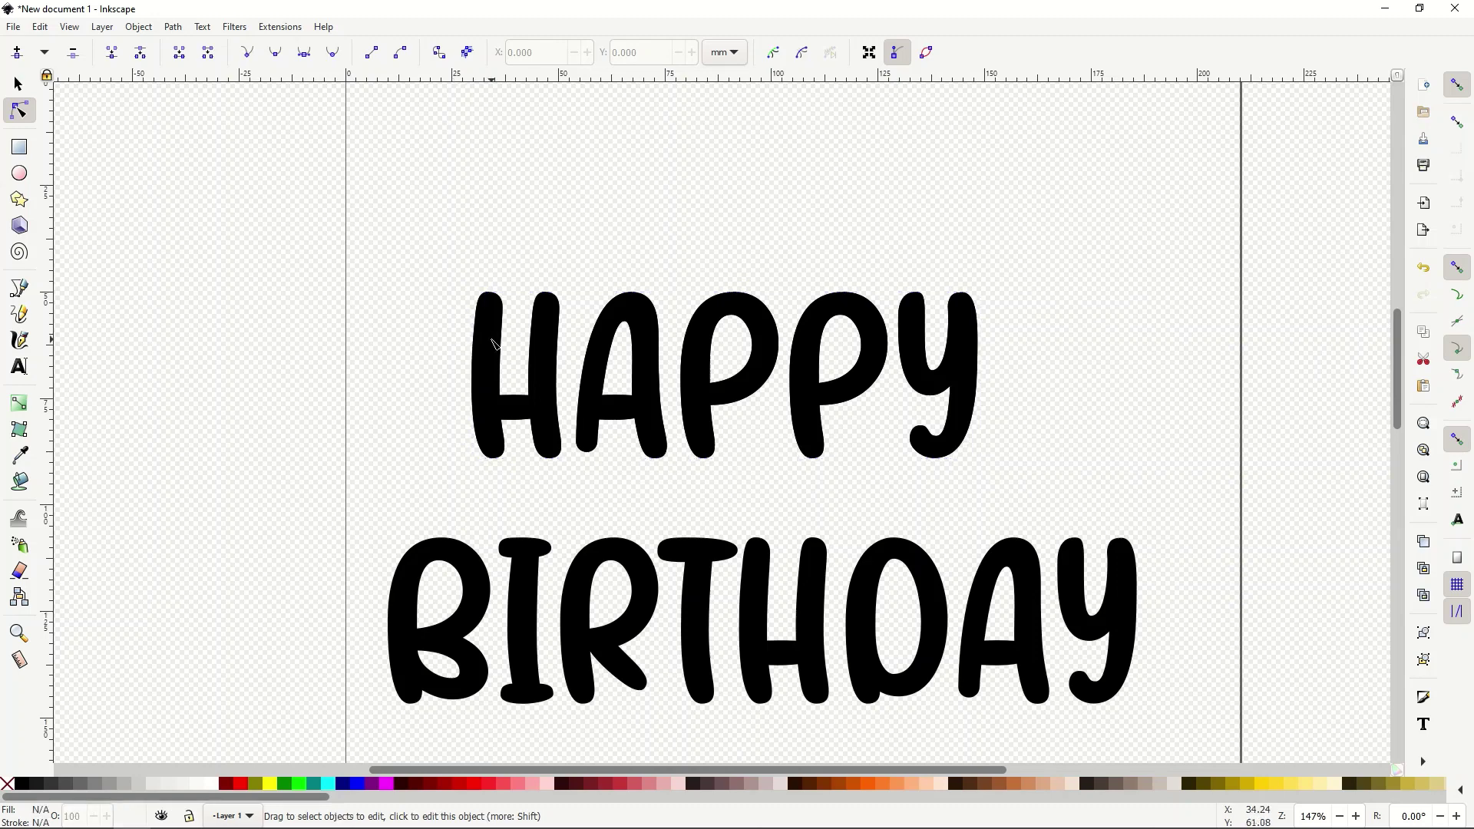
pyautogui.click(549, 388)
pyautogui.click(579, 347)
# Step: Move the HAPPY text up and left off its linked offset, and undo that move
pyautogui.click(18, 84)
pyautogui.moveTo(484, 353); pyautogui.dragTo(414, 256)
pyautogui.click(46, 31)
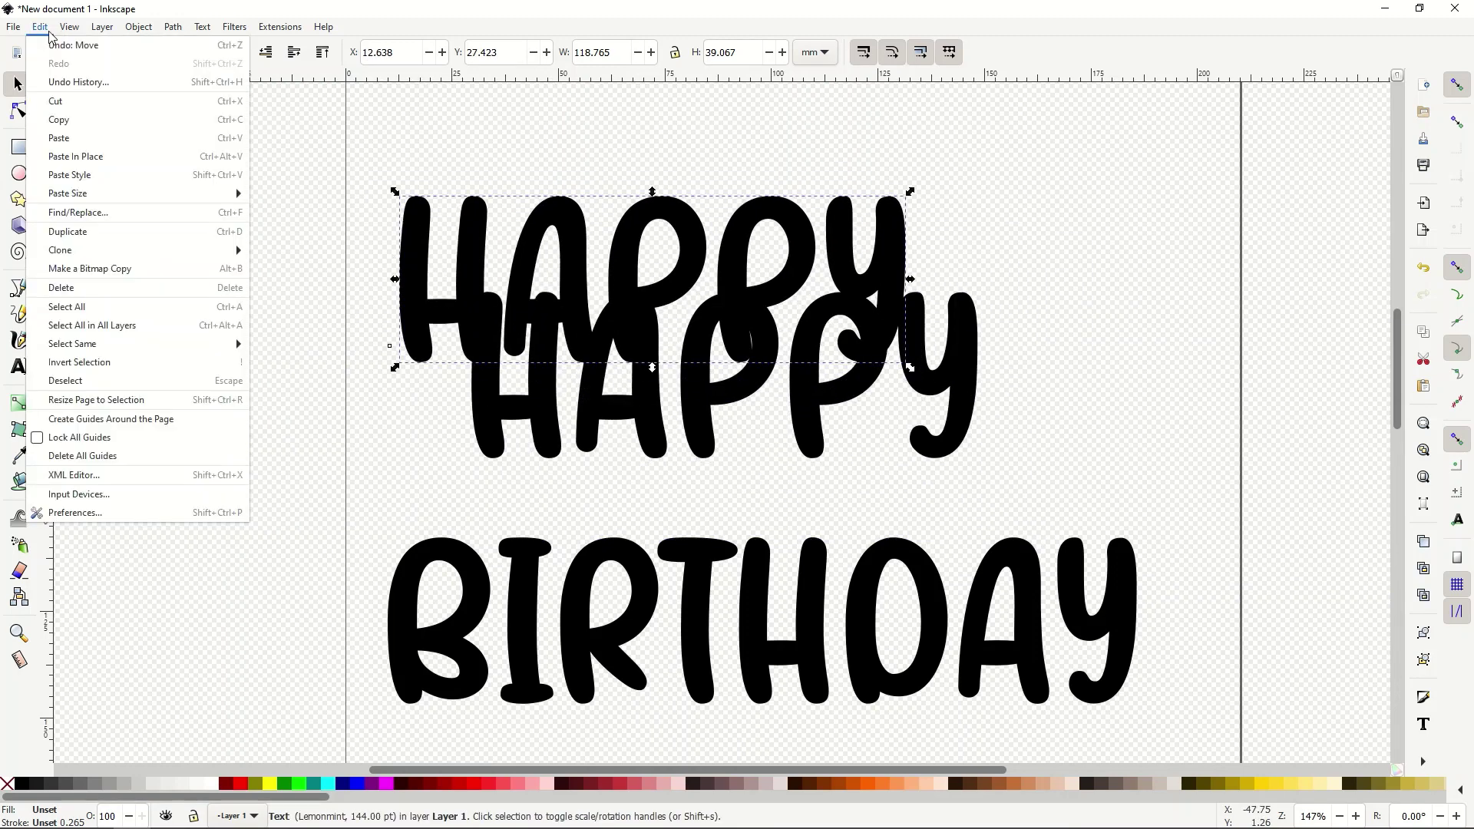
pyautogui.click(51, 45)
pyautogui.click(41, 27)
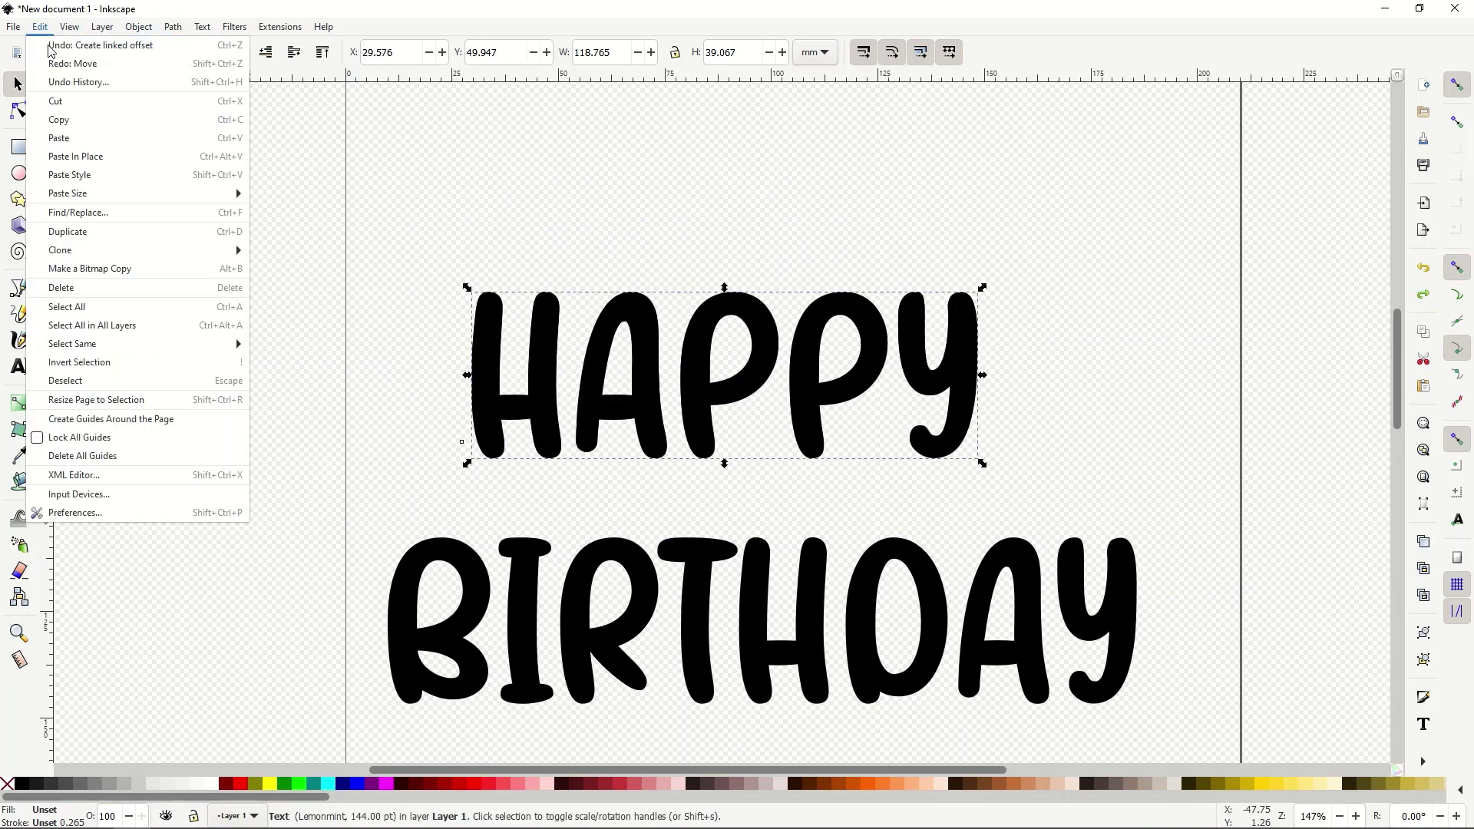
pyautogui.click(42, 28)
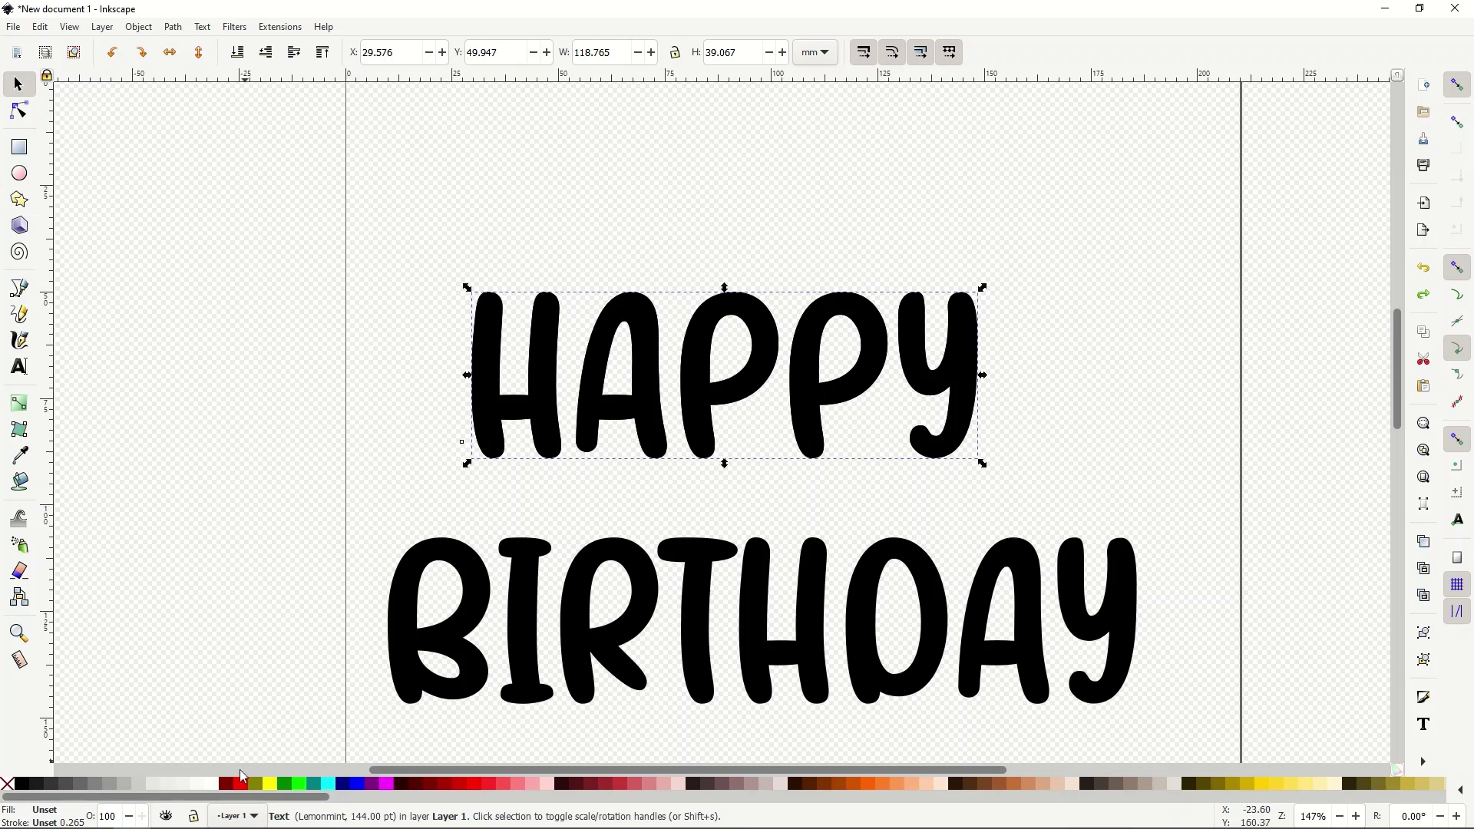
# Step: Fill the front HAPPY text white, shift it off the black copy and back over it at about X 29.6 mm, Y 49.8 mm, and deselect
pyautogui.click(217, 788)
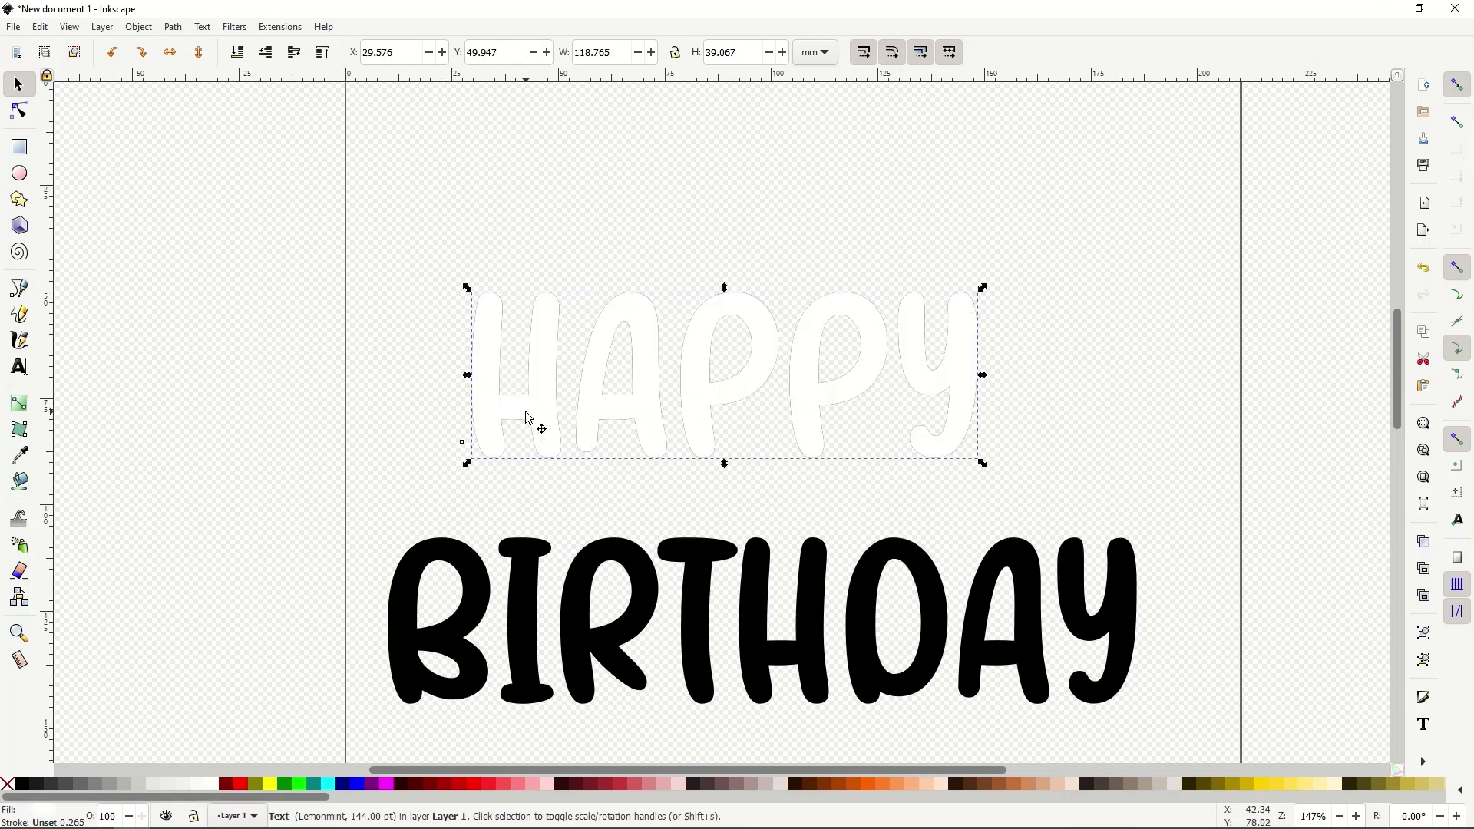
pyautogui.moveTo(510, 408); pyautogui.dragTo(454, 336)
pyautogui.moveTo(537, 422)
pyautogui.mouseDown()
pyautogui.moveTo(479, 354)
pyautogui.moveTo(518, 407)
pyautogui.mouseUp()
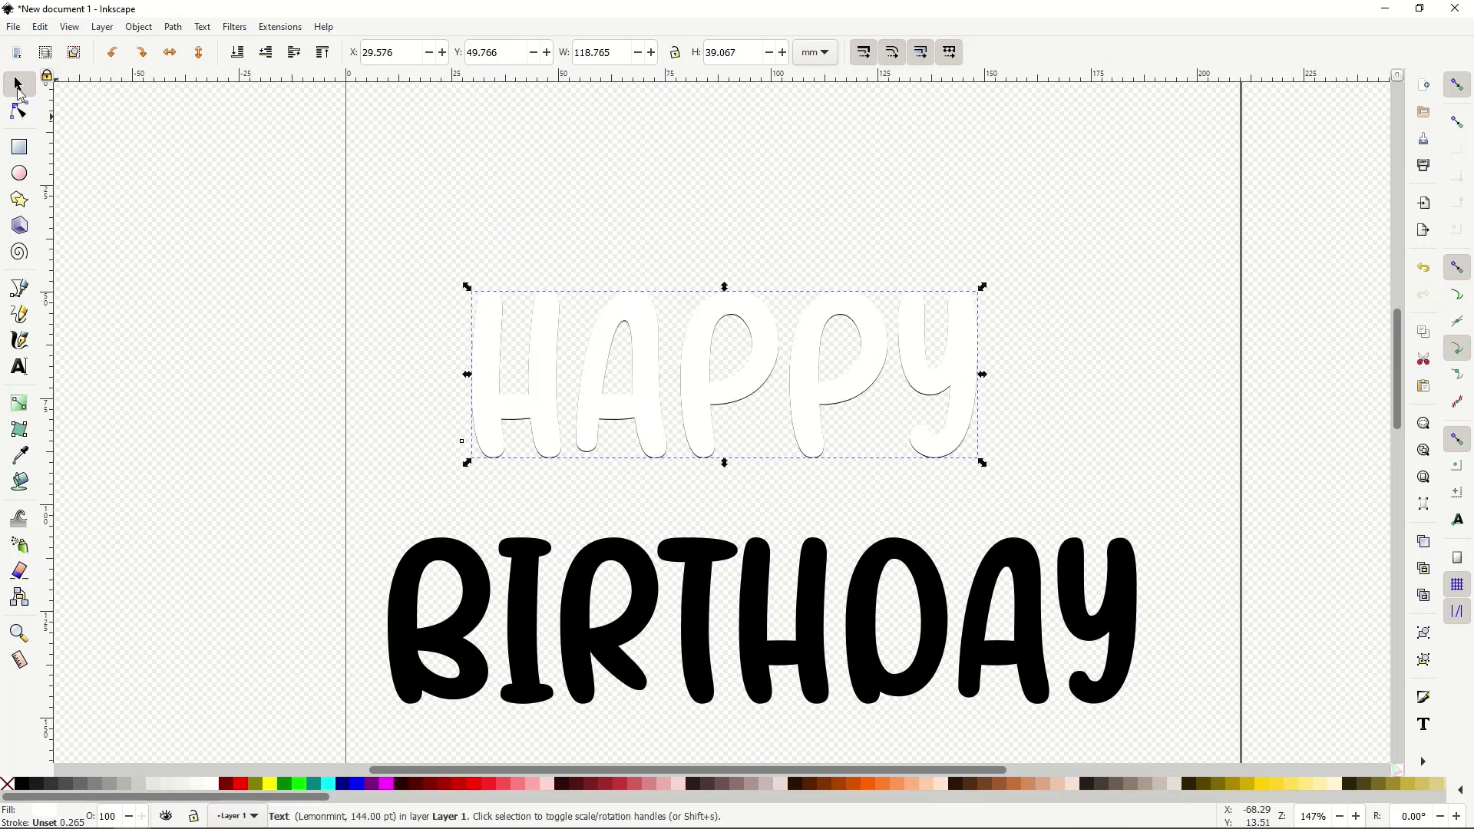
pyautogui.click(444, 430)
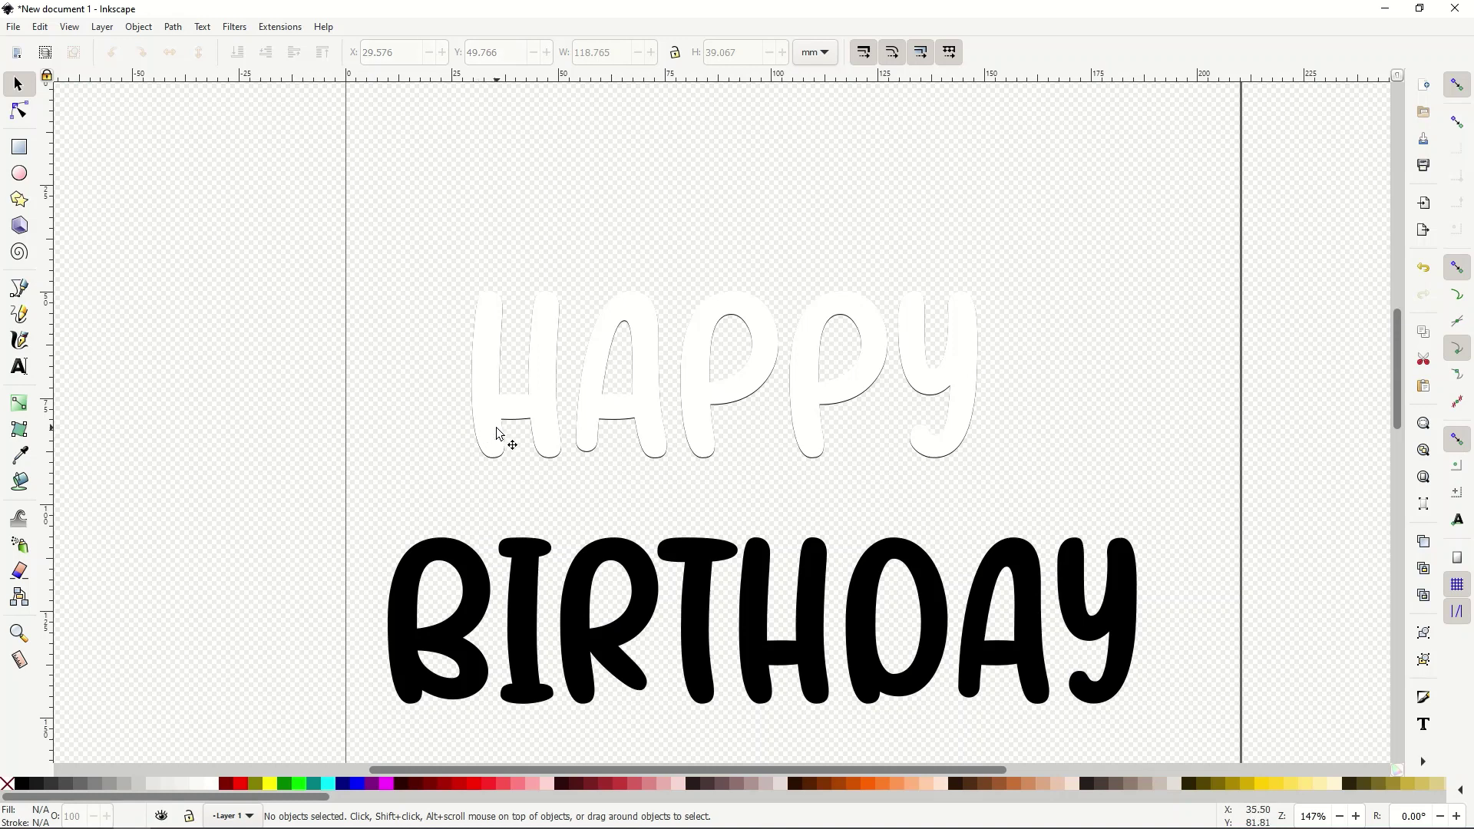
# Step: Shift the white HAPPY text to about X 28.5 mm, Y 50.7 mm and send it behind its black linked offset
pyautogui.moveTo(497, 438); pyautogui.dragTo(476, 407)
pyautogui.click(494, 473)
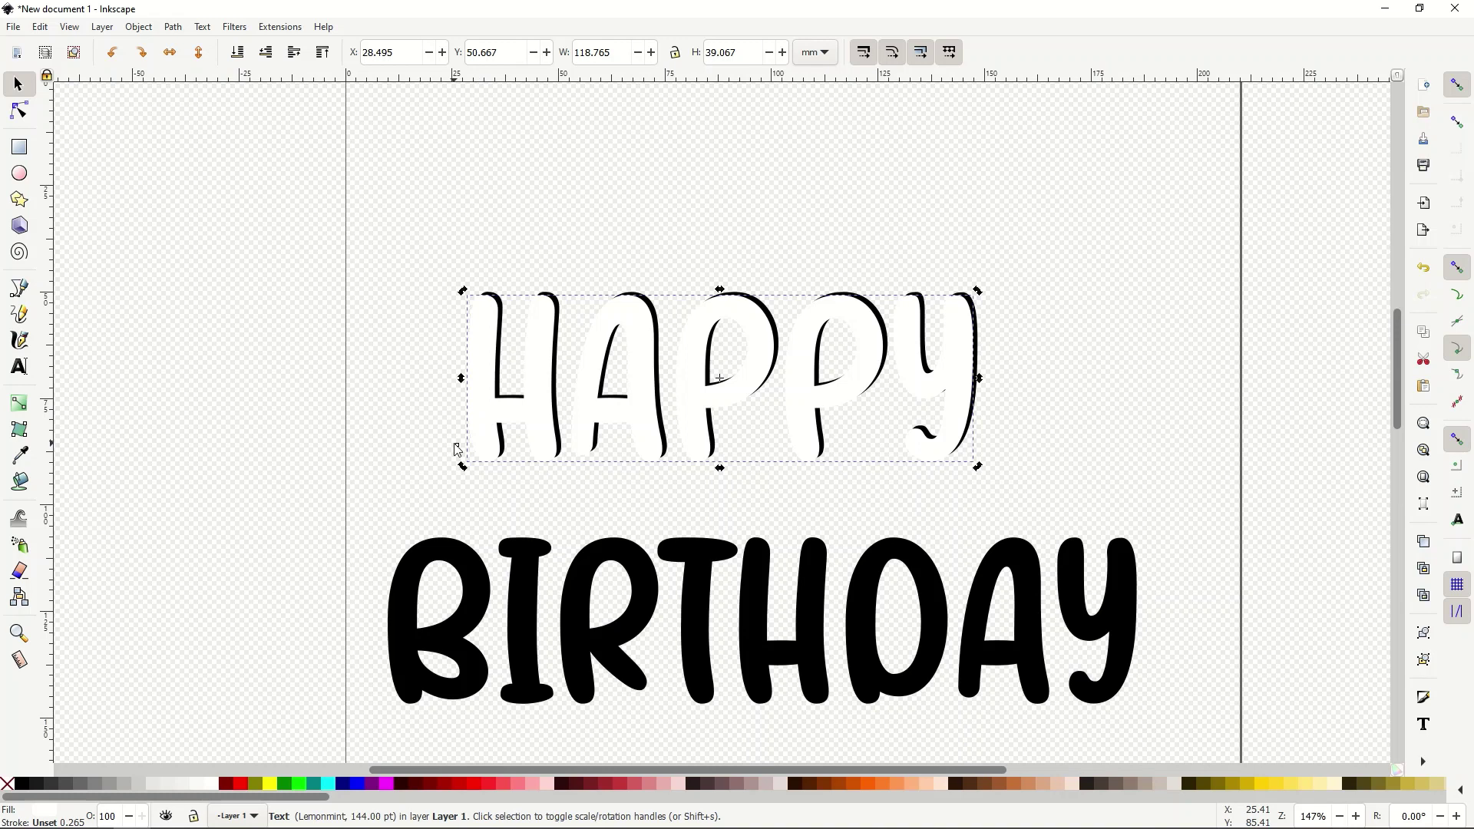
pyautogui.press('End')
# Step: Nudge the black linked offset up and left, select its source HAPPY text and fill that magenta
pyautogui.moveTo(509, 417)
pyautogui.mouseDown()
pyautogui.moveTo(518, 404)
pyautogui.moveTo(498, 411)
pyautogui.mouseUp()
pyautogui.hotkey('shift', 'd')
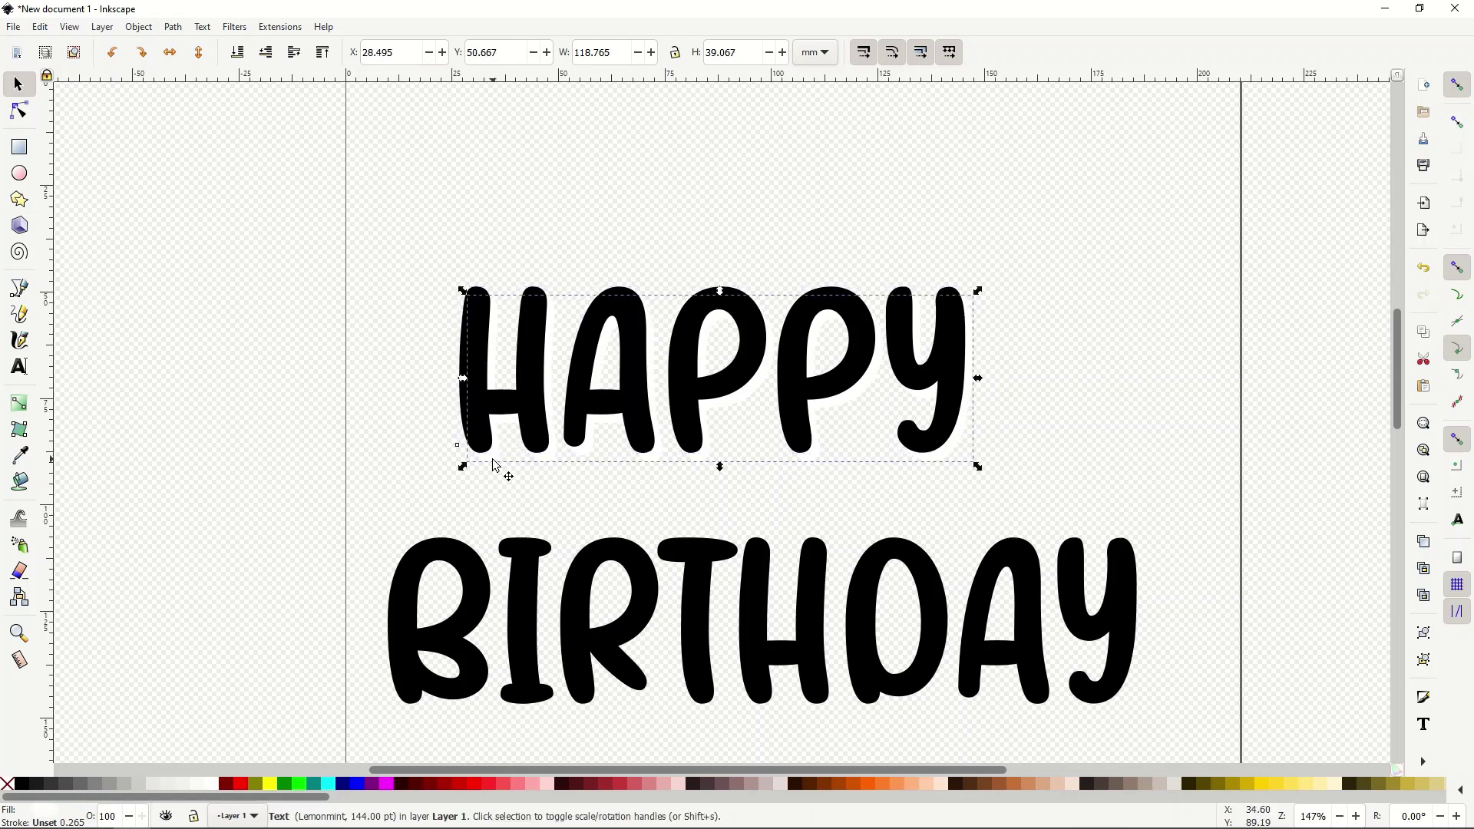
pyautogui.click(387, 782)
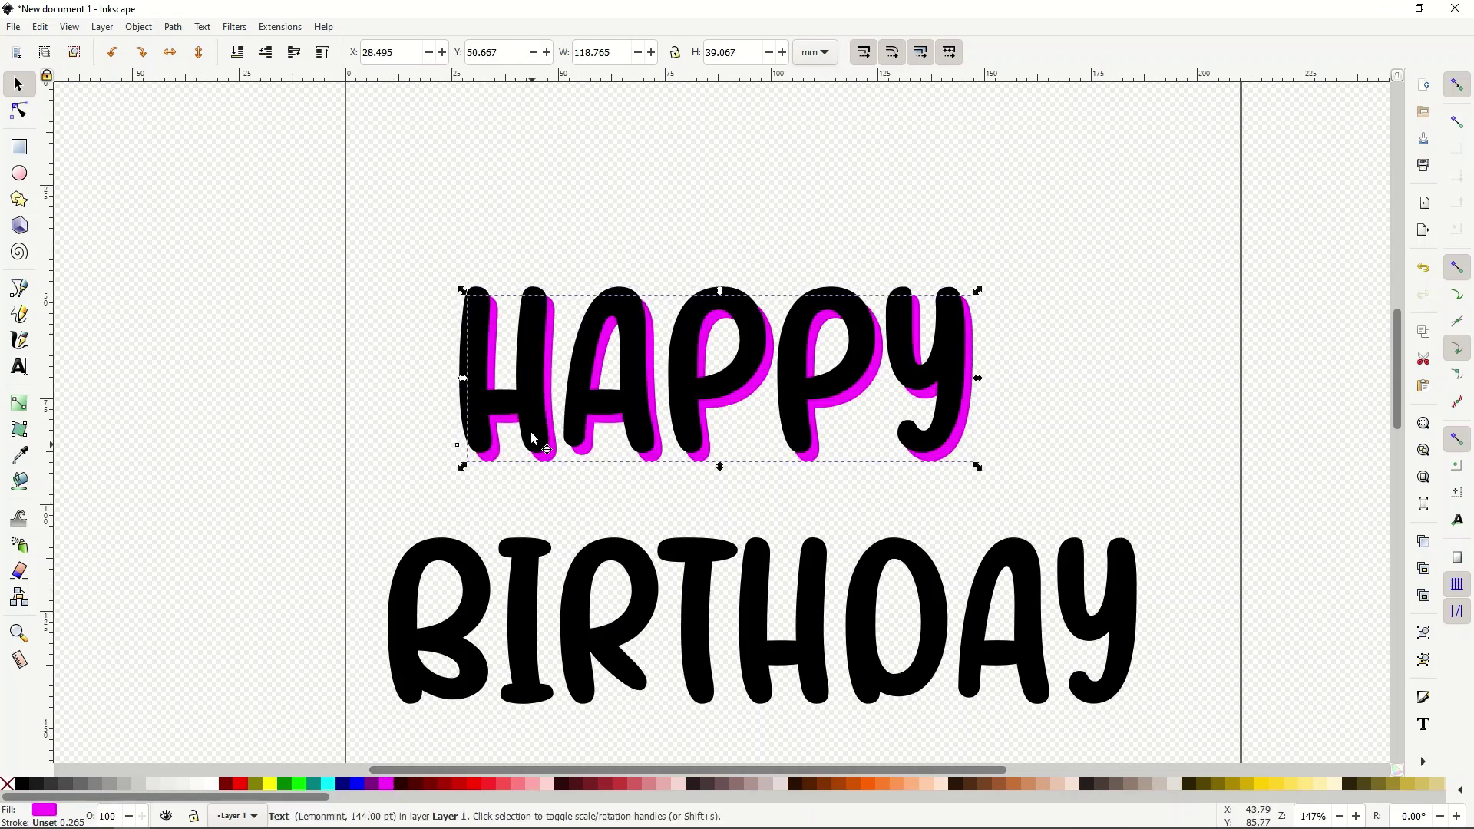
# Step: Swap the stacking order of the magenta HAPPY text and its black linked offset and move the two apart, leaving the black on top
pyautogui.moveTo(528, 393)
pyautogui.mouseDown()
pyautogui.moveTo(492, 396)
pyautogui.moveTo(528, 399)
pyautogui.mouseUp()
pyautogui.press('End')
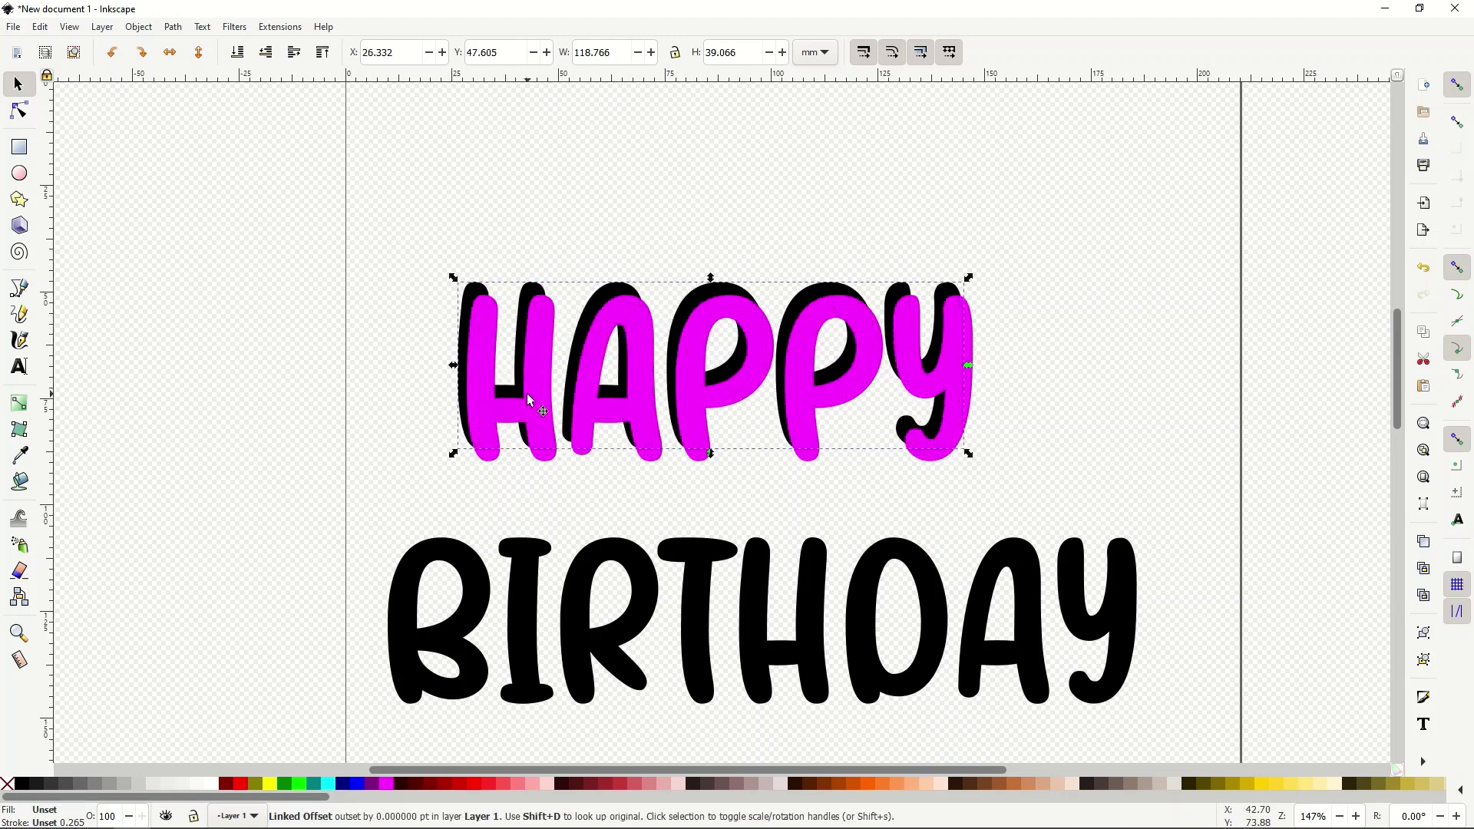
pyautogui.click(540, 410)
pyautogui.moveTo(525, 407)
pyautogui.mouseDown()
pyautogui.moveTo(491, 383)
pyautogui.moveTo(429, 387)
pyautogui.moveTo(540, 379)
pyautogui.moveTo(504, 415)
pyautogui.mouseUp()
pyautogui.press('End')
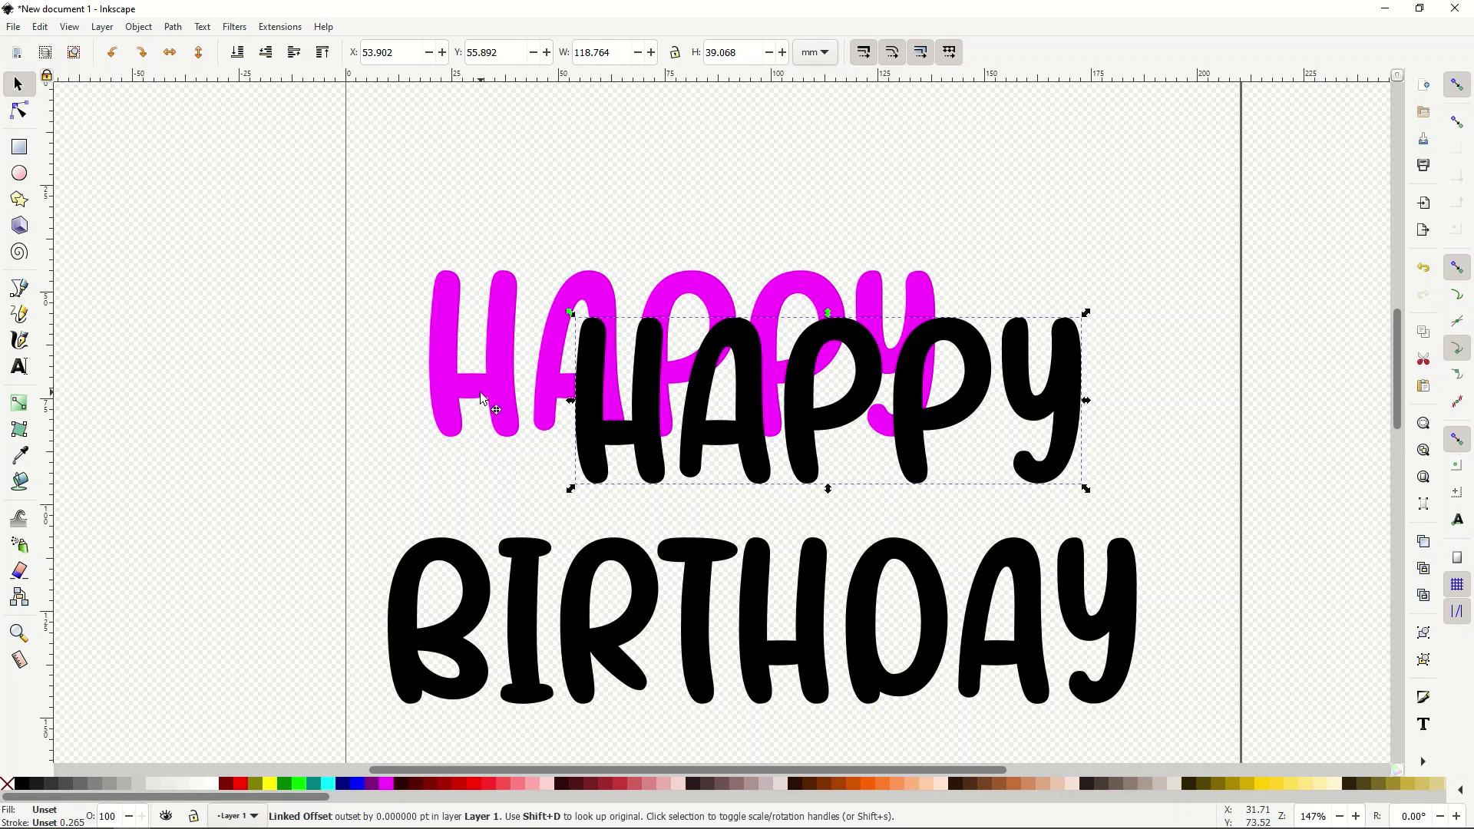
# Step: Delete the magenta HAPPY source text and move the remaining black HAPPY to about X 27.1 mm, Y 48.1 mm
pyautogui.click(481, 391)
pyautogui.press('Delete')
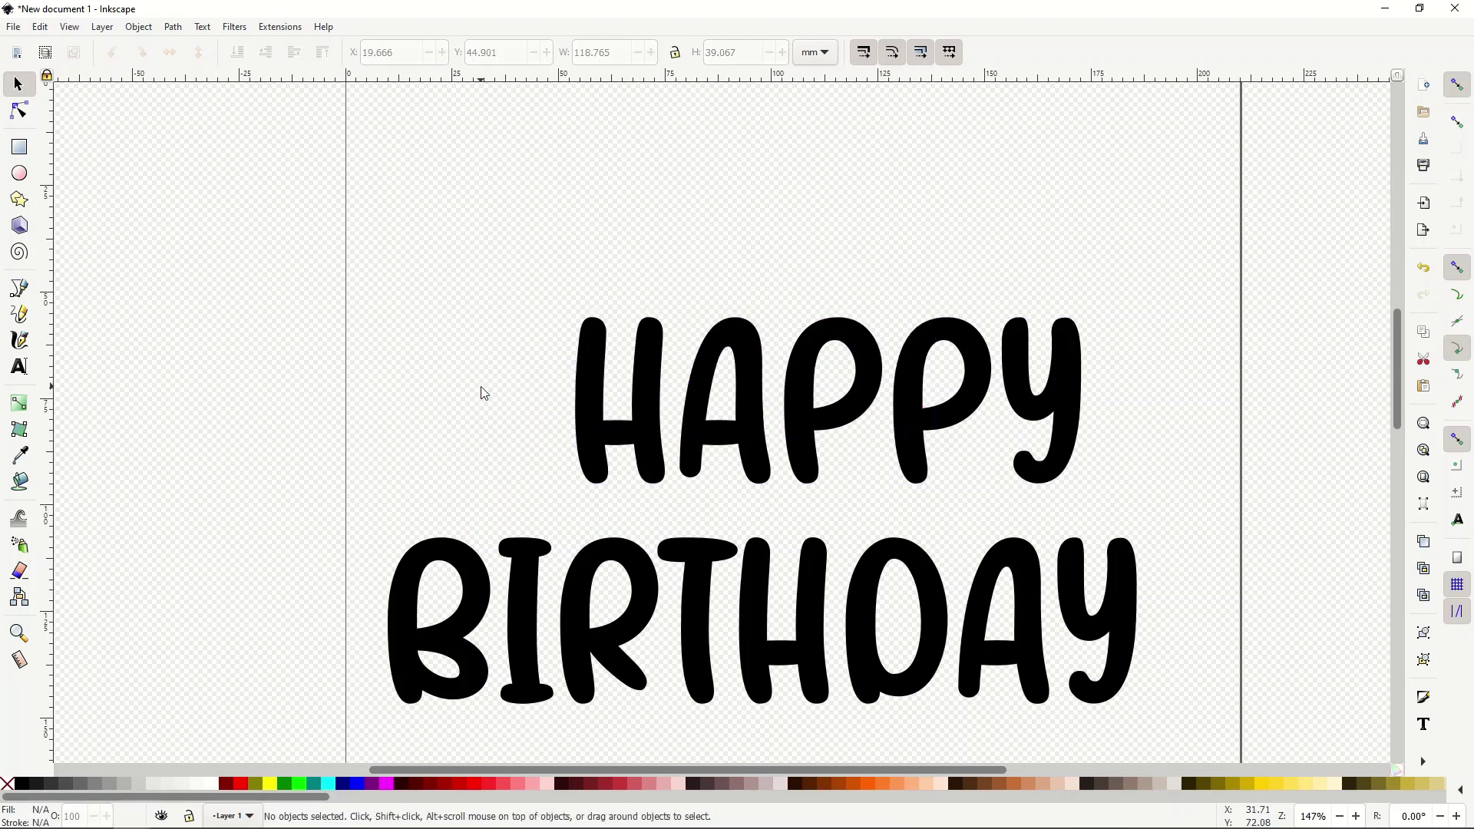
pyautogui.moveTo(591, 437); pyautogui.dragTo(473, 403)
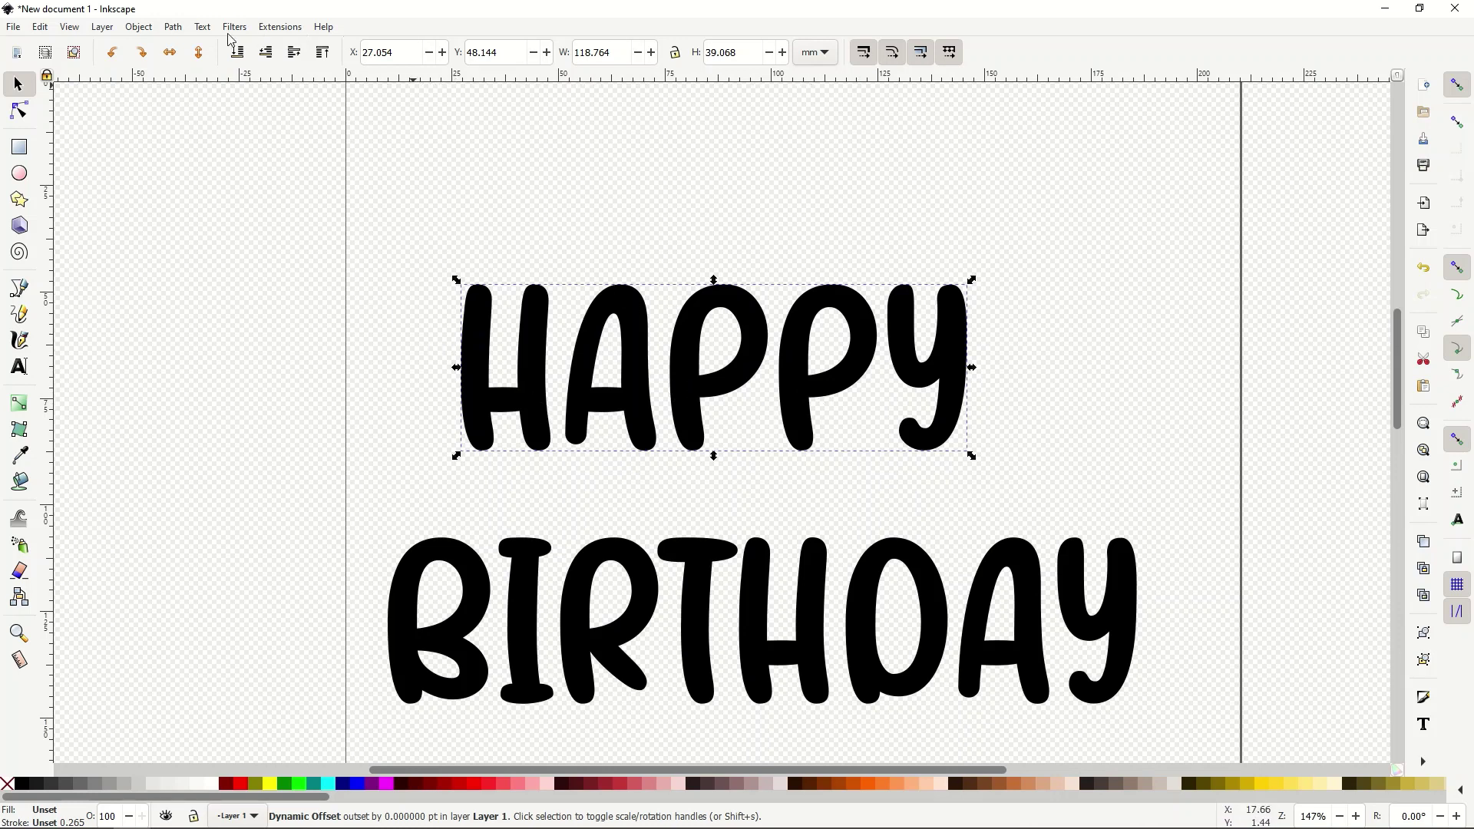
# Step: Create a magenta linked offset behind the black HAPPY lettering, outset by about 6.7 pt
pyautogui.click(173, 28)
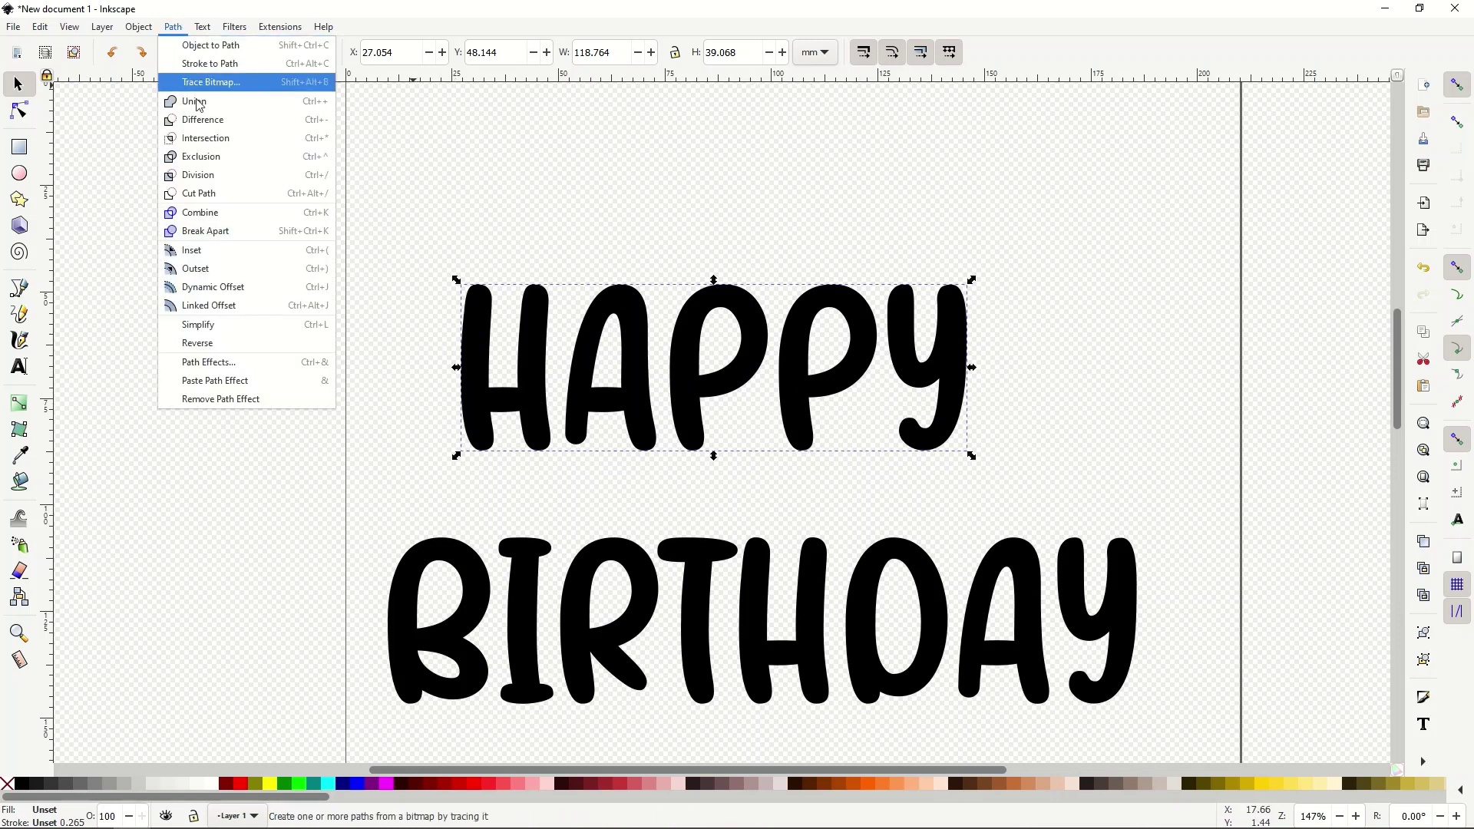
pyautogui.click(213, 307)
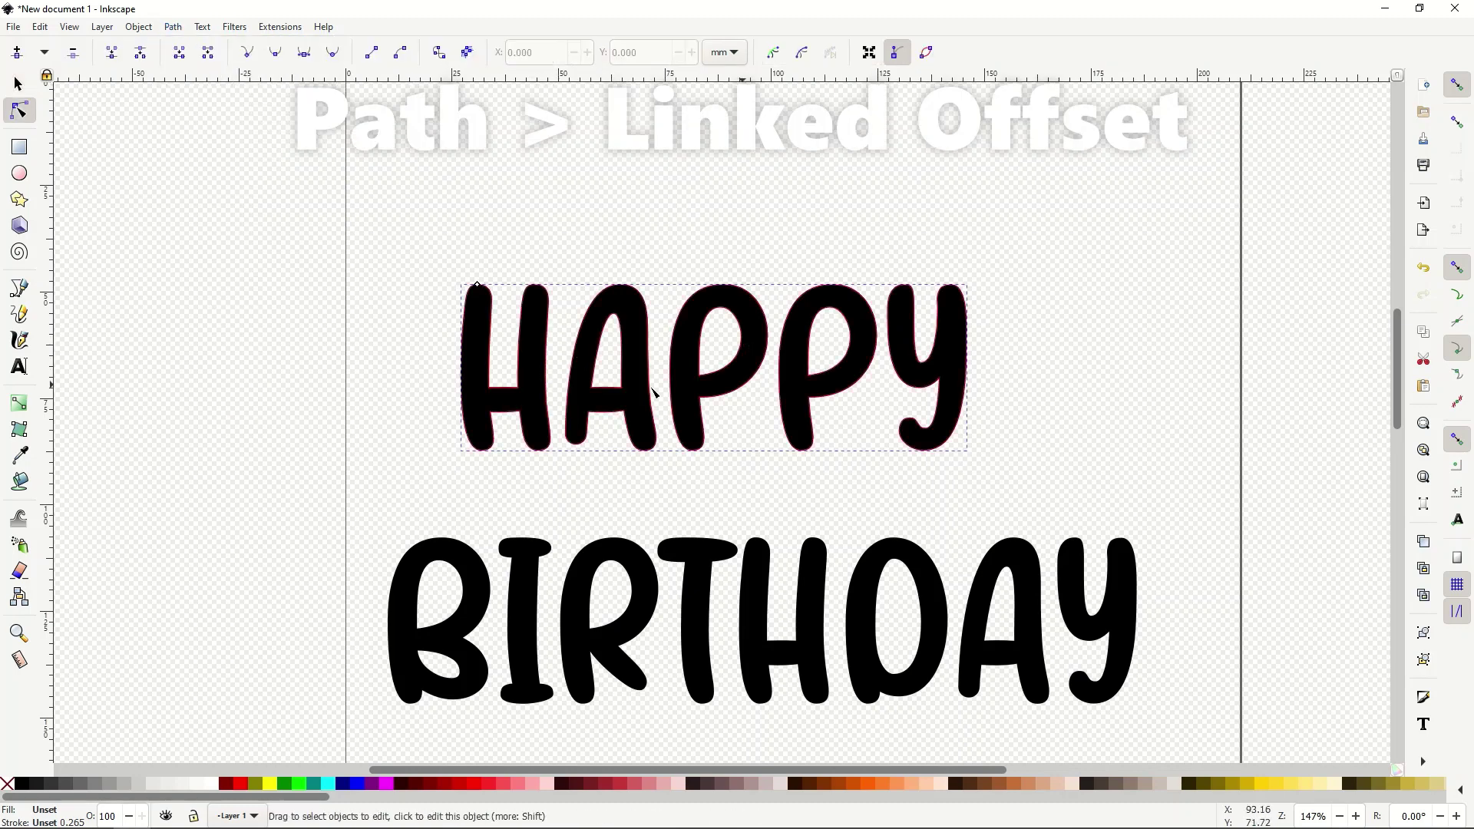
pyautogui.click(390, 786)
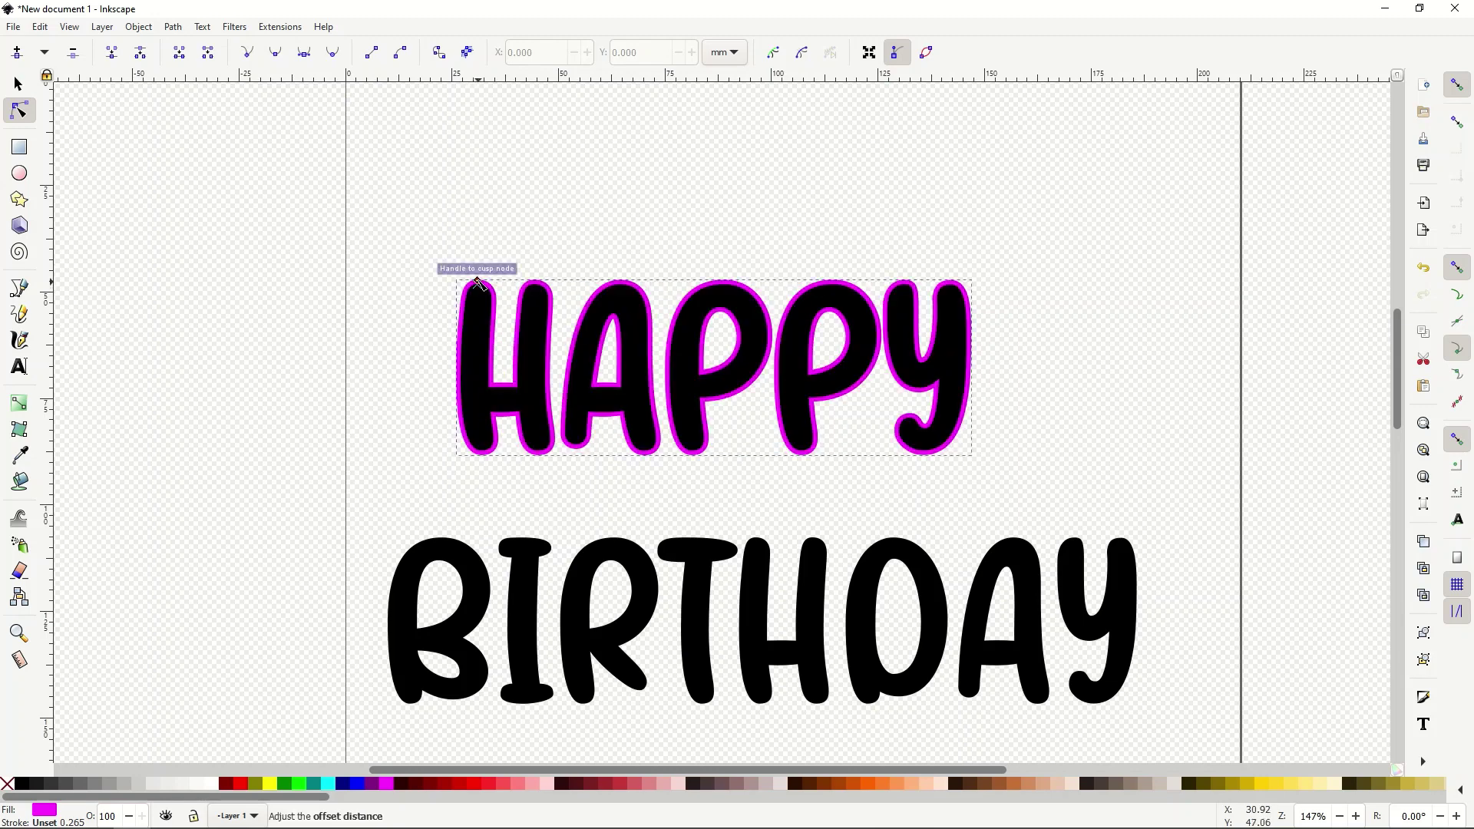
pyautogui.moveTo(479, 282)
pyautogui.mouseDown()
pyautogui.moveTo(480, 311)
pyautogui.moveTo(452, 138)
pyautogui.moveTo(490, 275)
pyautogui.moveTo(485, 258)
pyautogui.mouseUp()
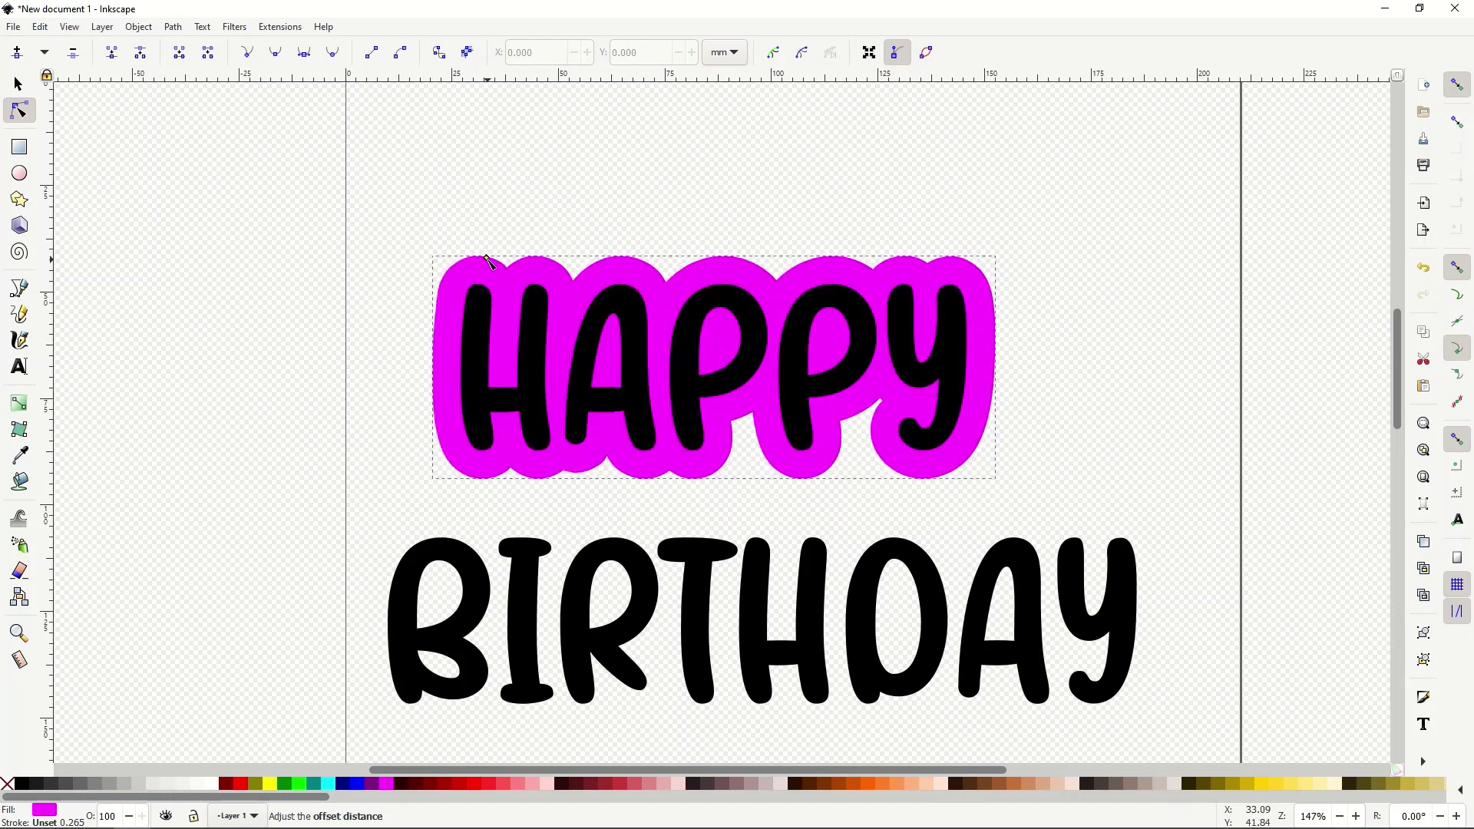
pyautogui.click(21, 86)
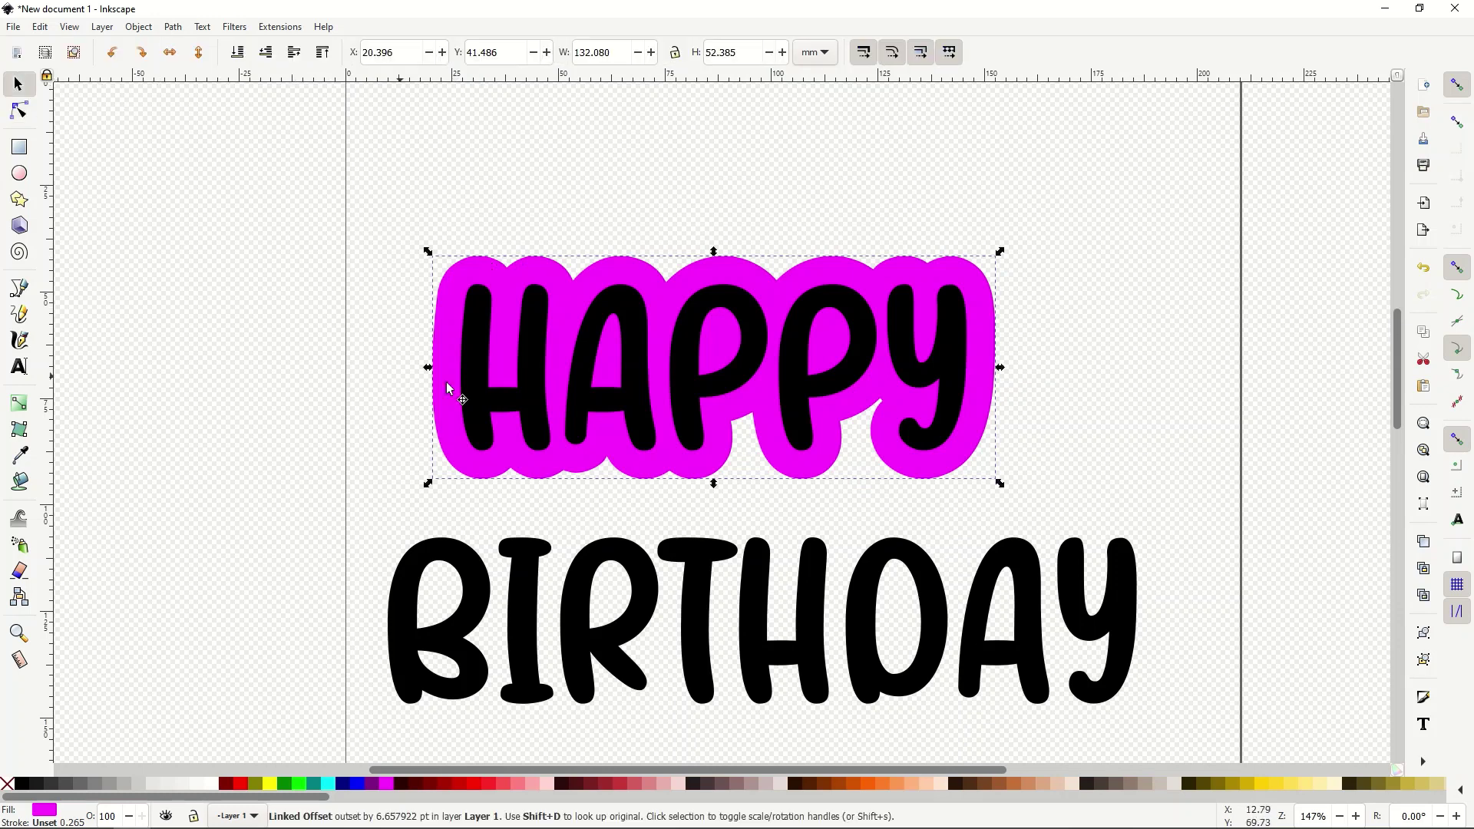
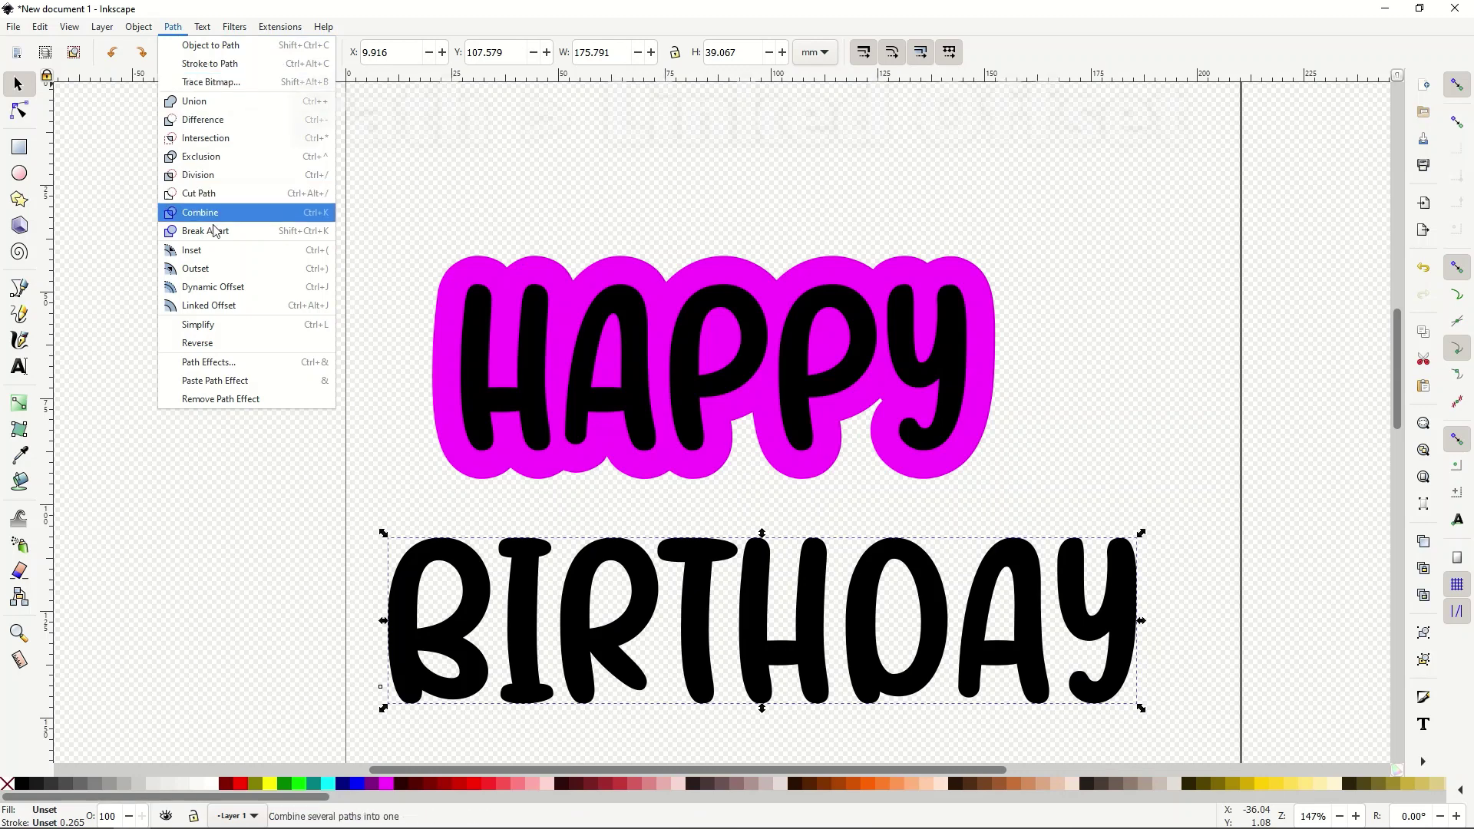
# Step: Create a magenta linked offset from the BIRTHDAY text and inset it so it sits inside the black letters
pyautogui.click(224, 310)
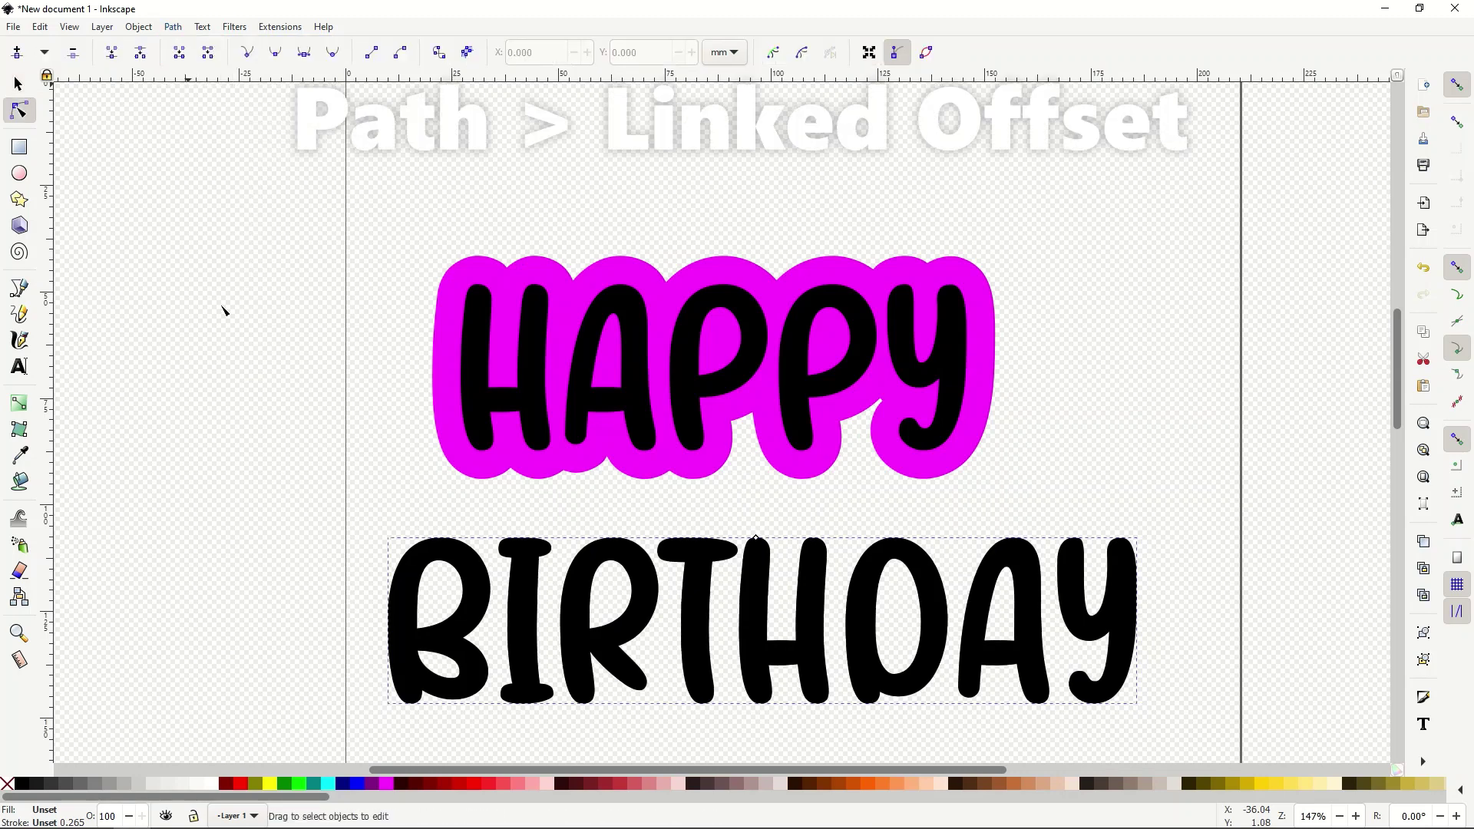
pyautogui.click(389, 785)
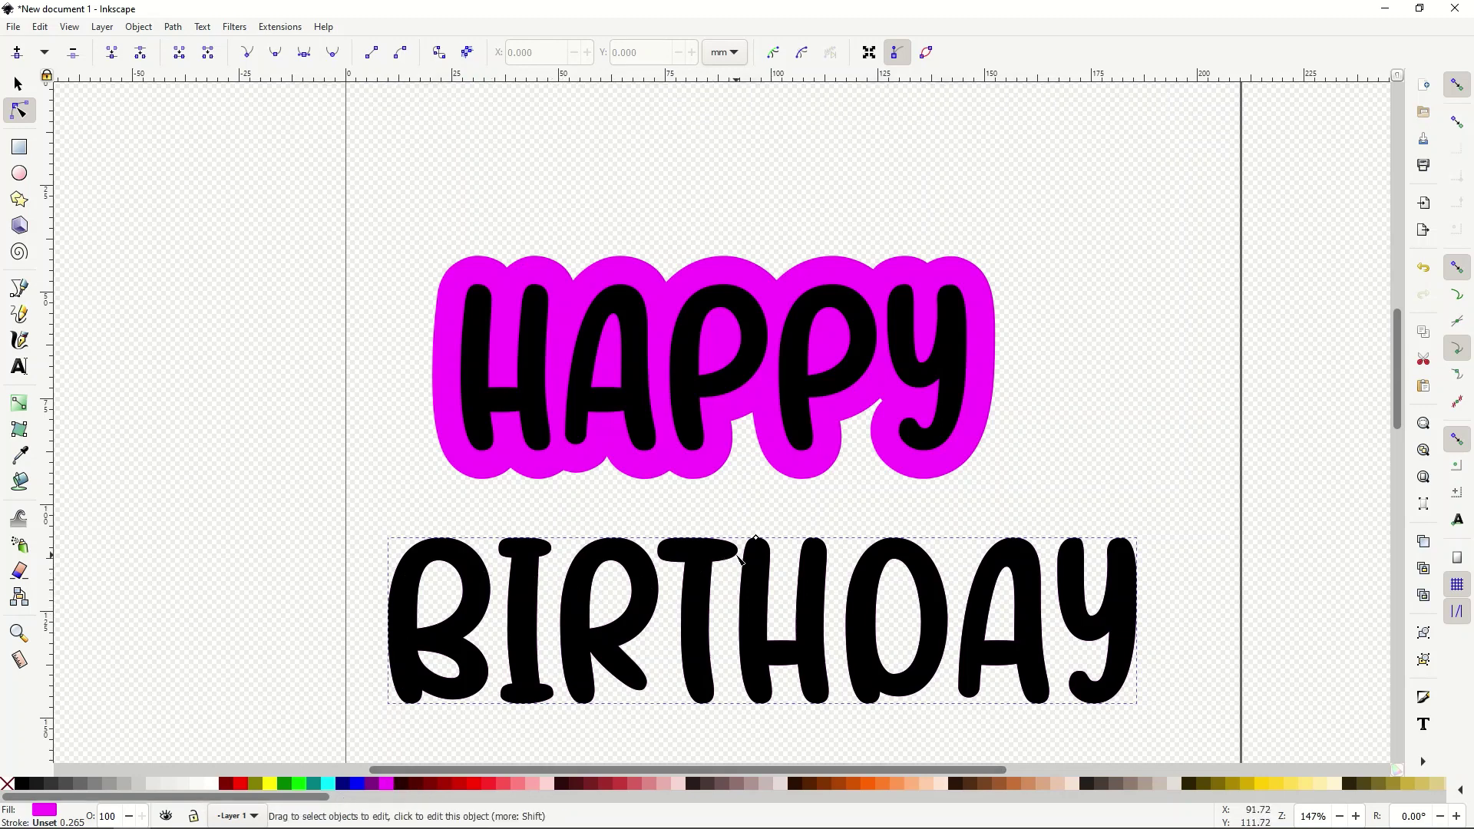
pyautogui.scroll(3, 771, 568)
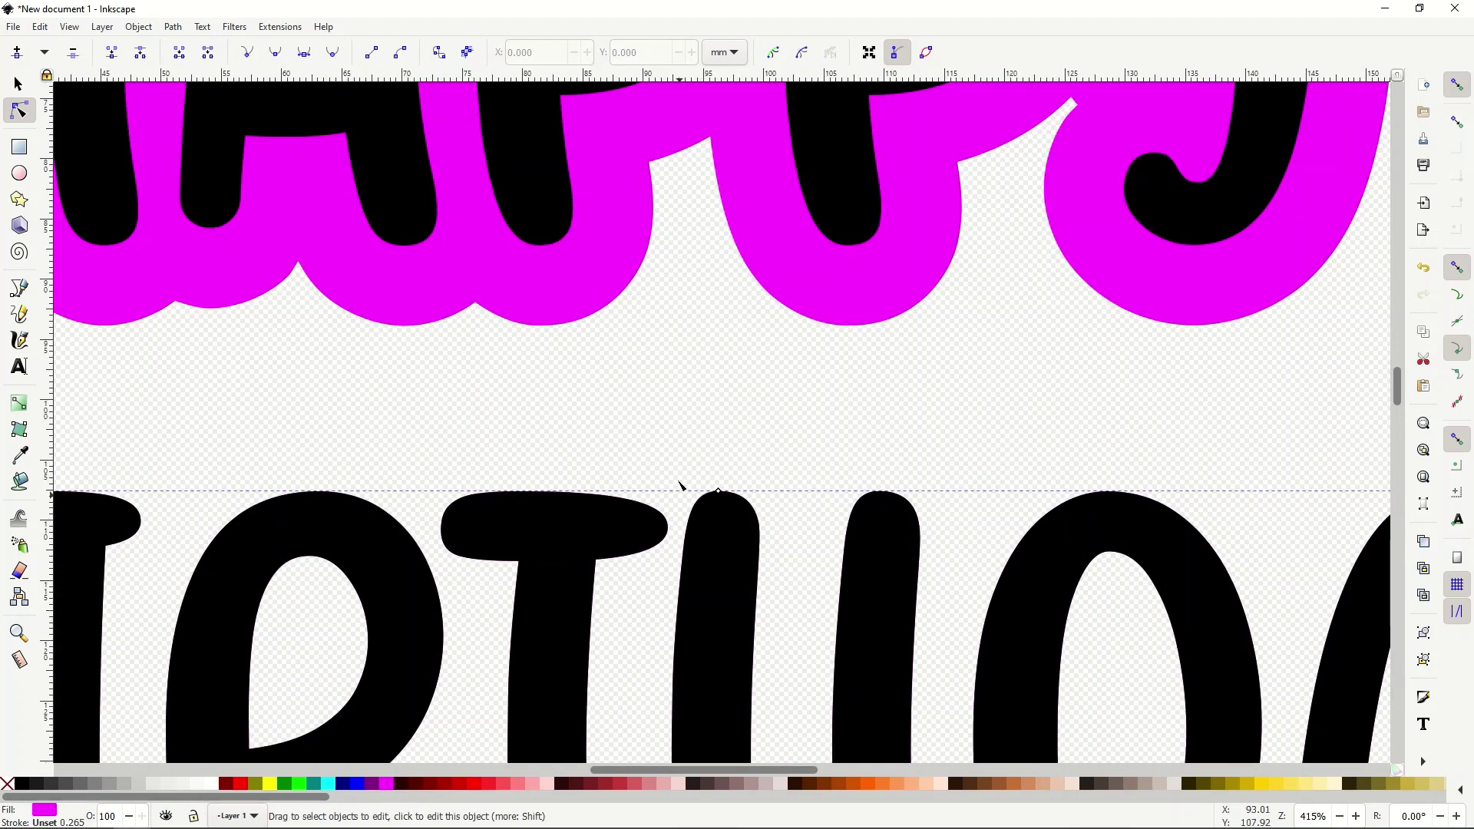
pyautogui.scroll(-3, 708, 532)
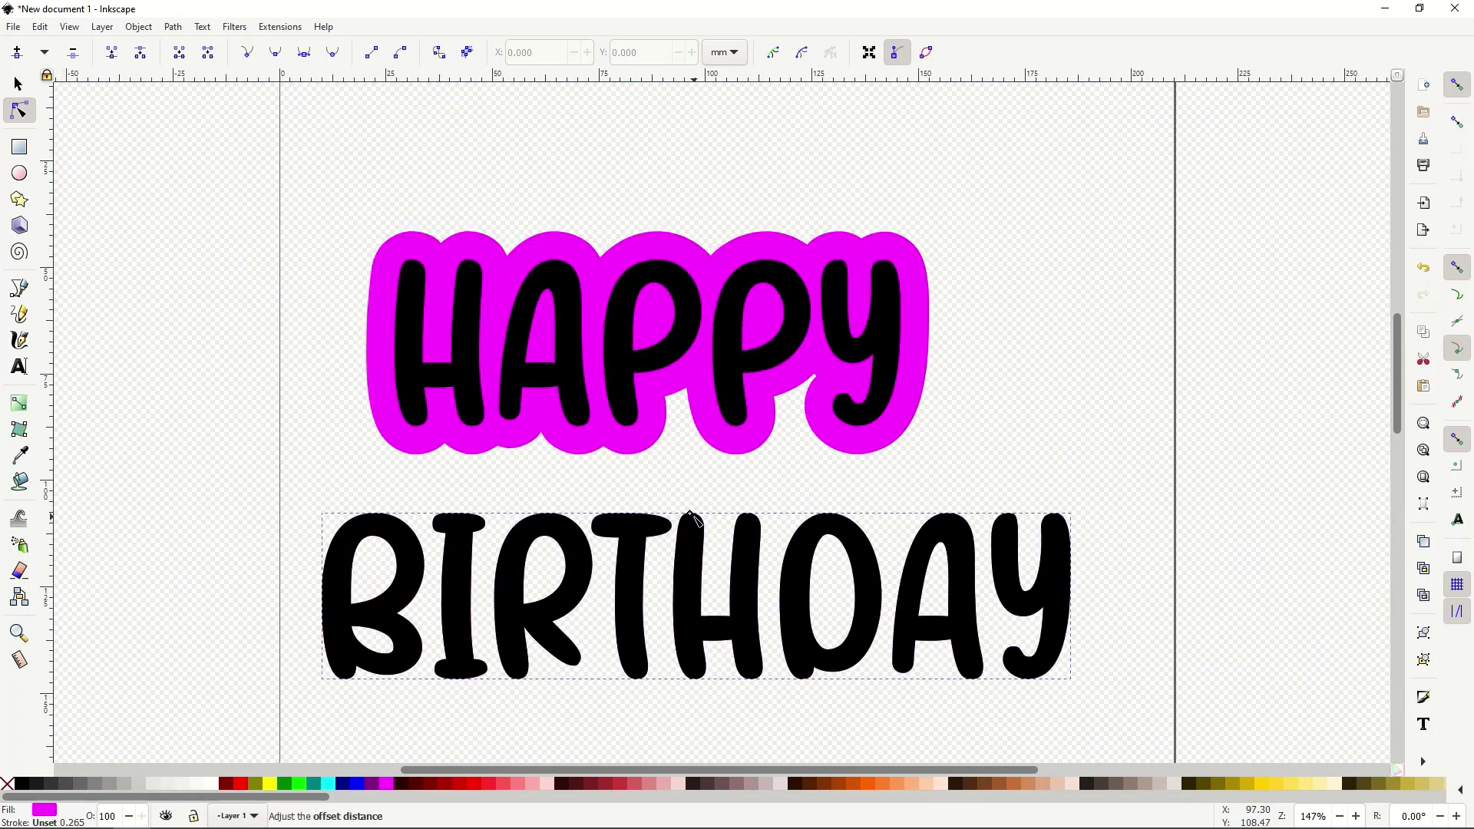
pyautogui.moveTo(691, 514); pyautogui.dragTo(693, 540)
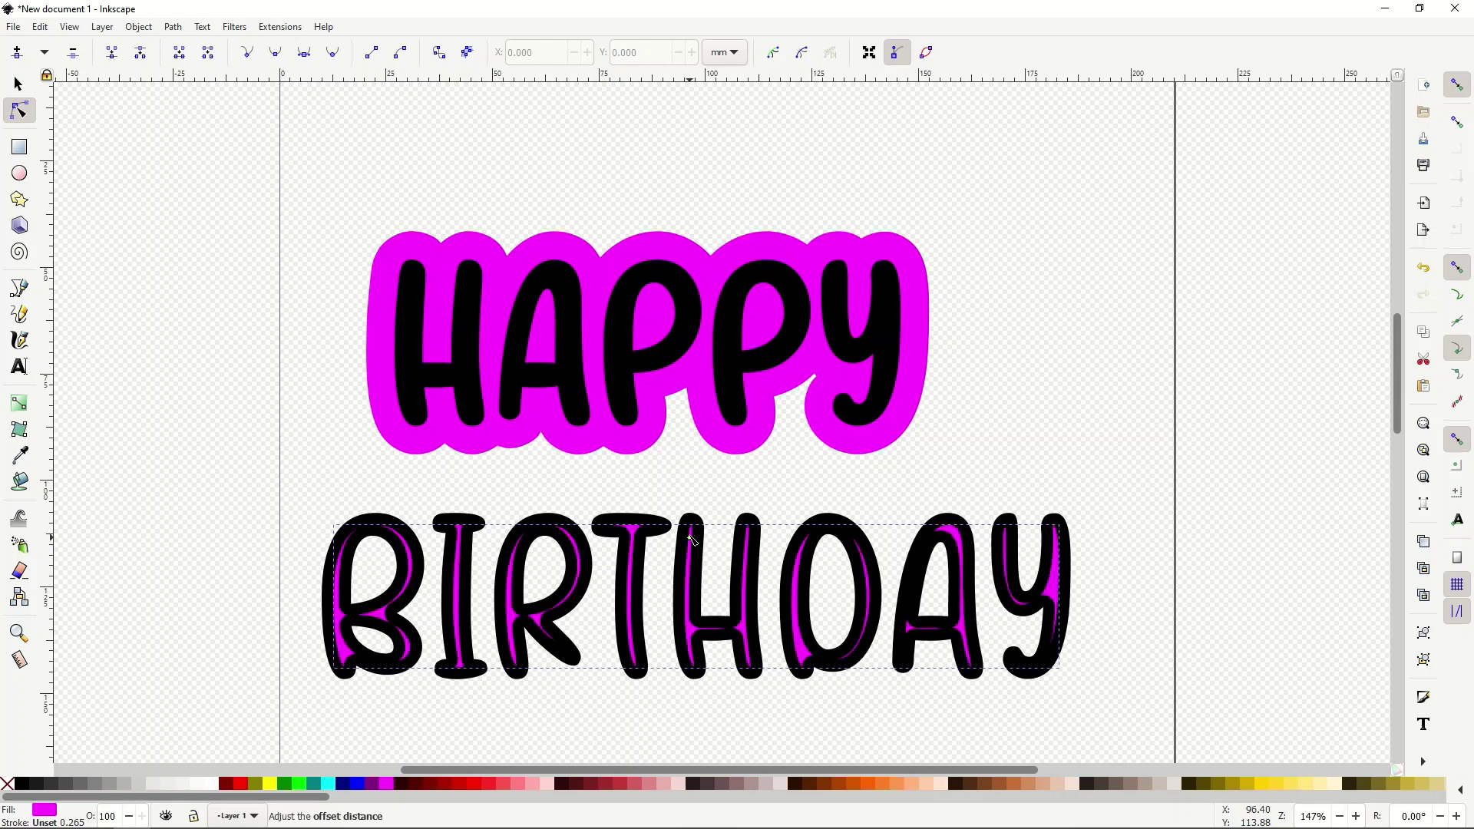
pyautogui.moveTo(691, 539)
pyautogui.mouseDown()
pyautogui.moveTo(690, 508)
pyautogui.moveTo(696, 528)
pyautogui.mouseUp()
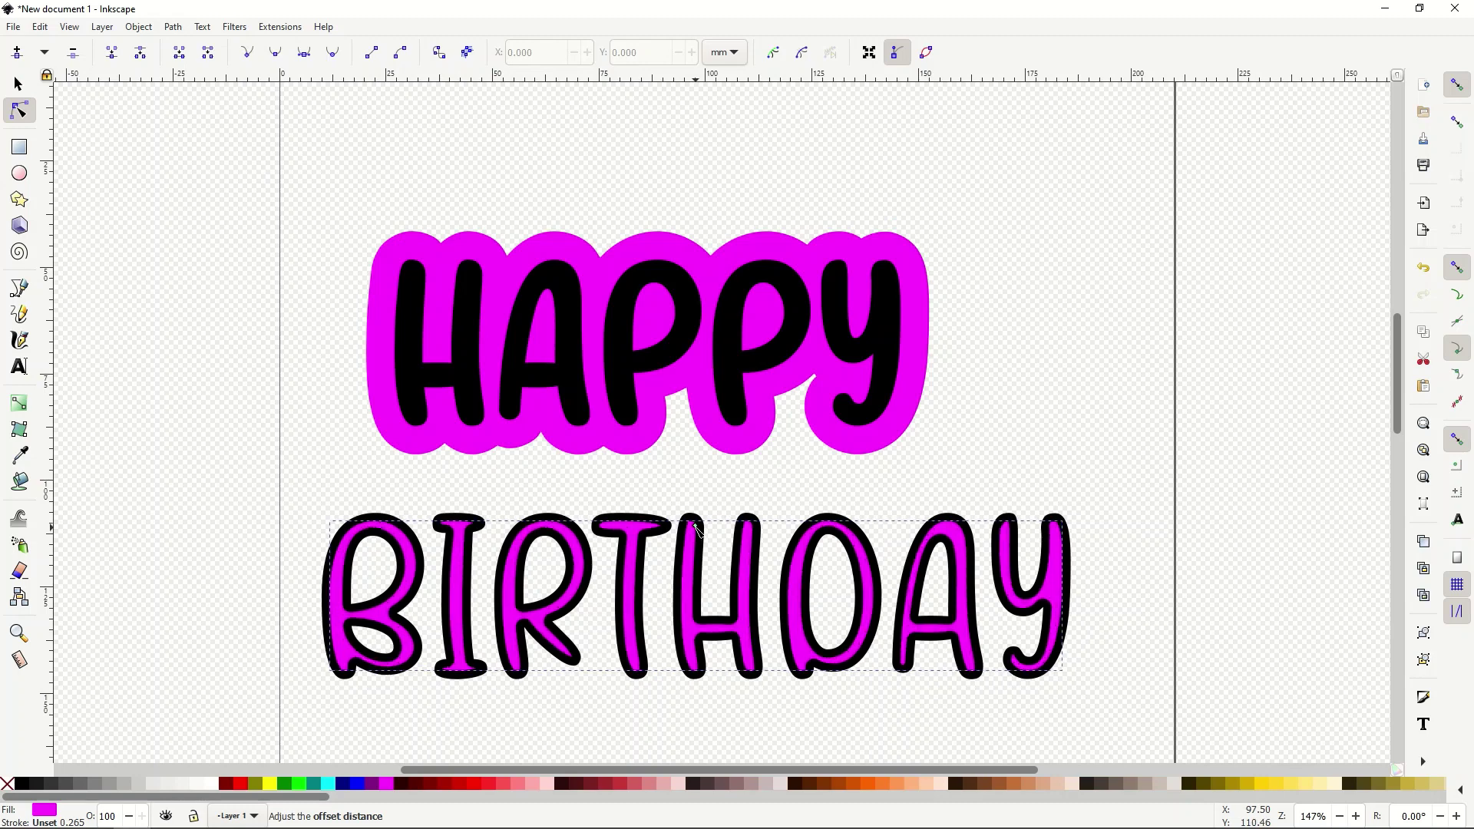
pyautogui.moveTo(696, 528); pyautogui.dragTo(702, 528)
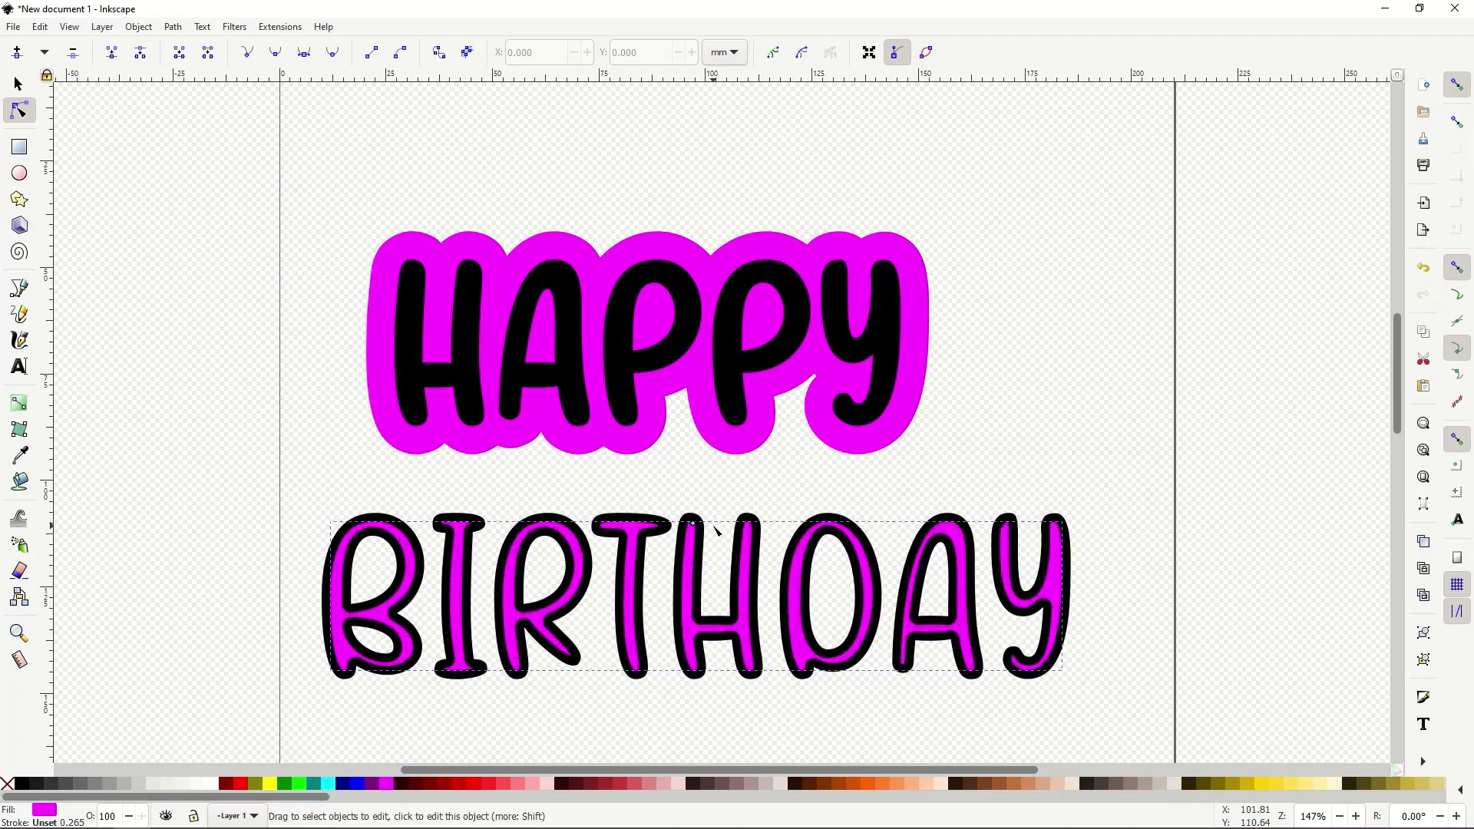
# Step: Reduce the inset of BIRTHDAY's magenta offset slightly for a thinner black border, and deselect it
pyautogui.scroll(2, 716, 527)
pyautogui.scroll(2, 714, 529)
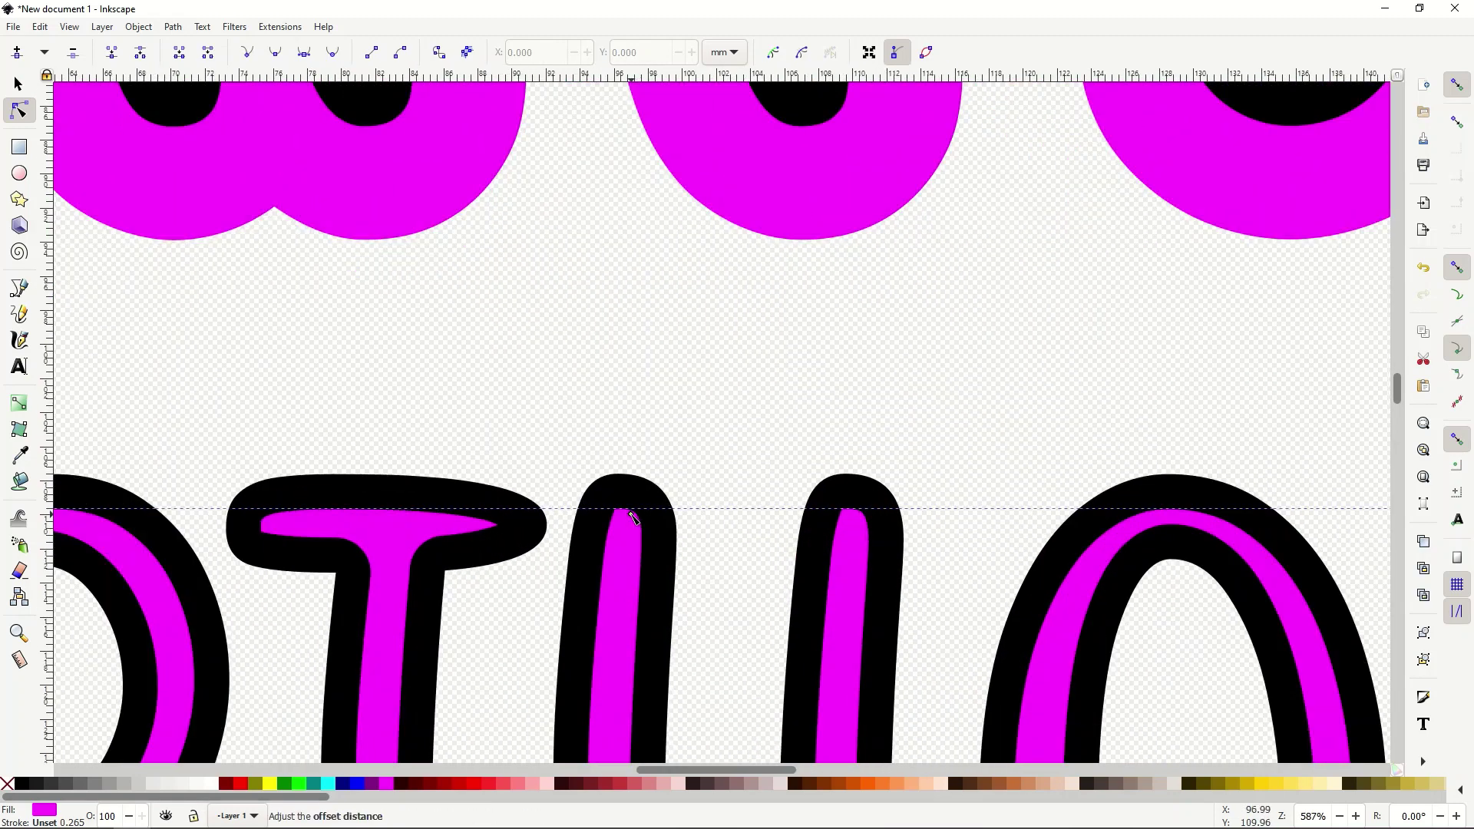
pyautogui.moveTo(636, 519); pyautogui.dragTo(636, 512)
pyautogui.scroll(-3, 637, 511)
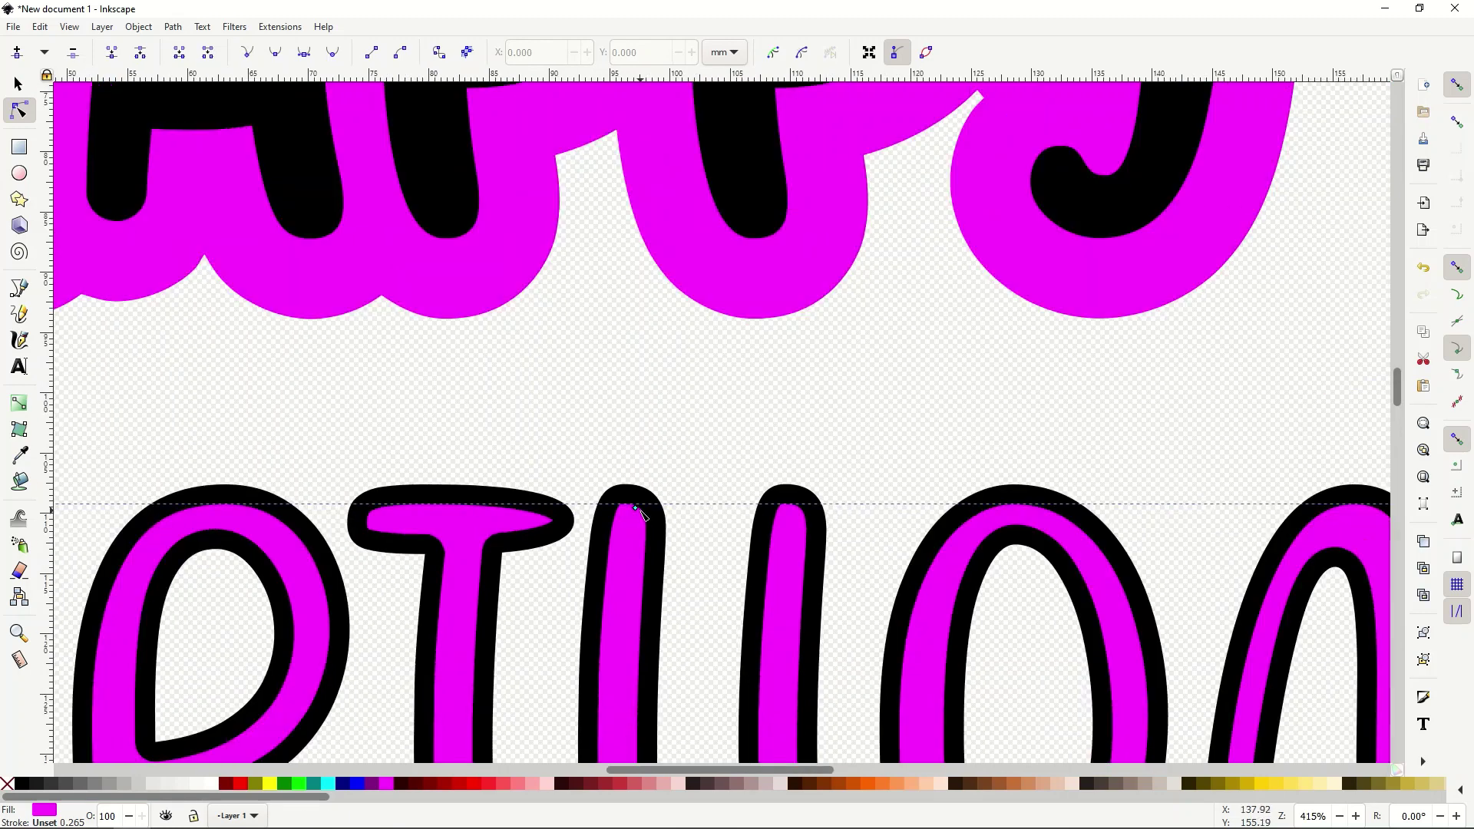
pyautogui.scroll(-1, 642, 513)
pyautogui.click(506, 456)
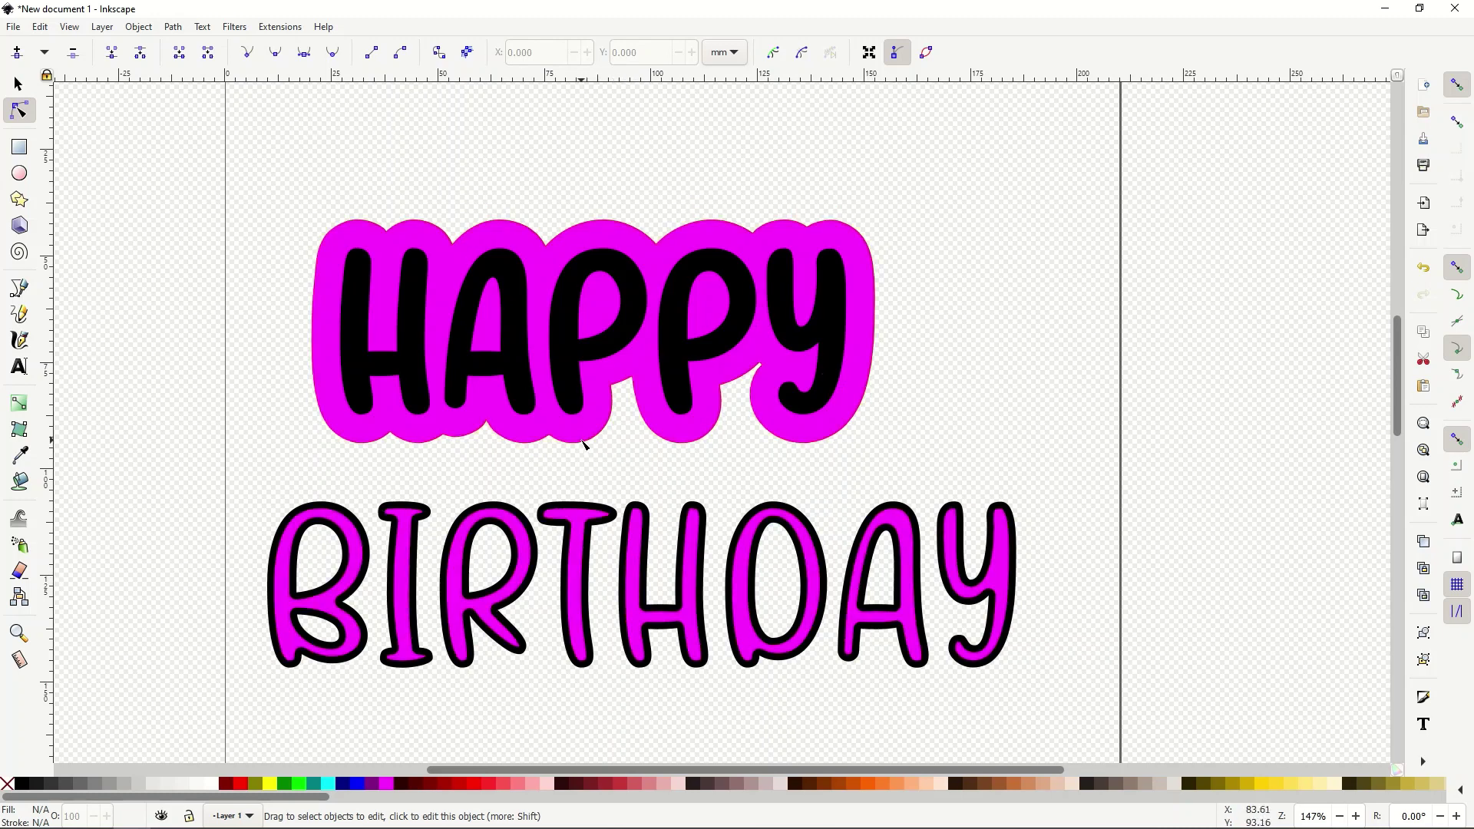
pyautogui.scroll(-2, 586, 430)
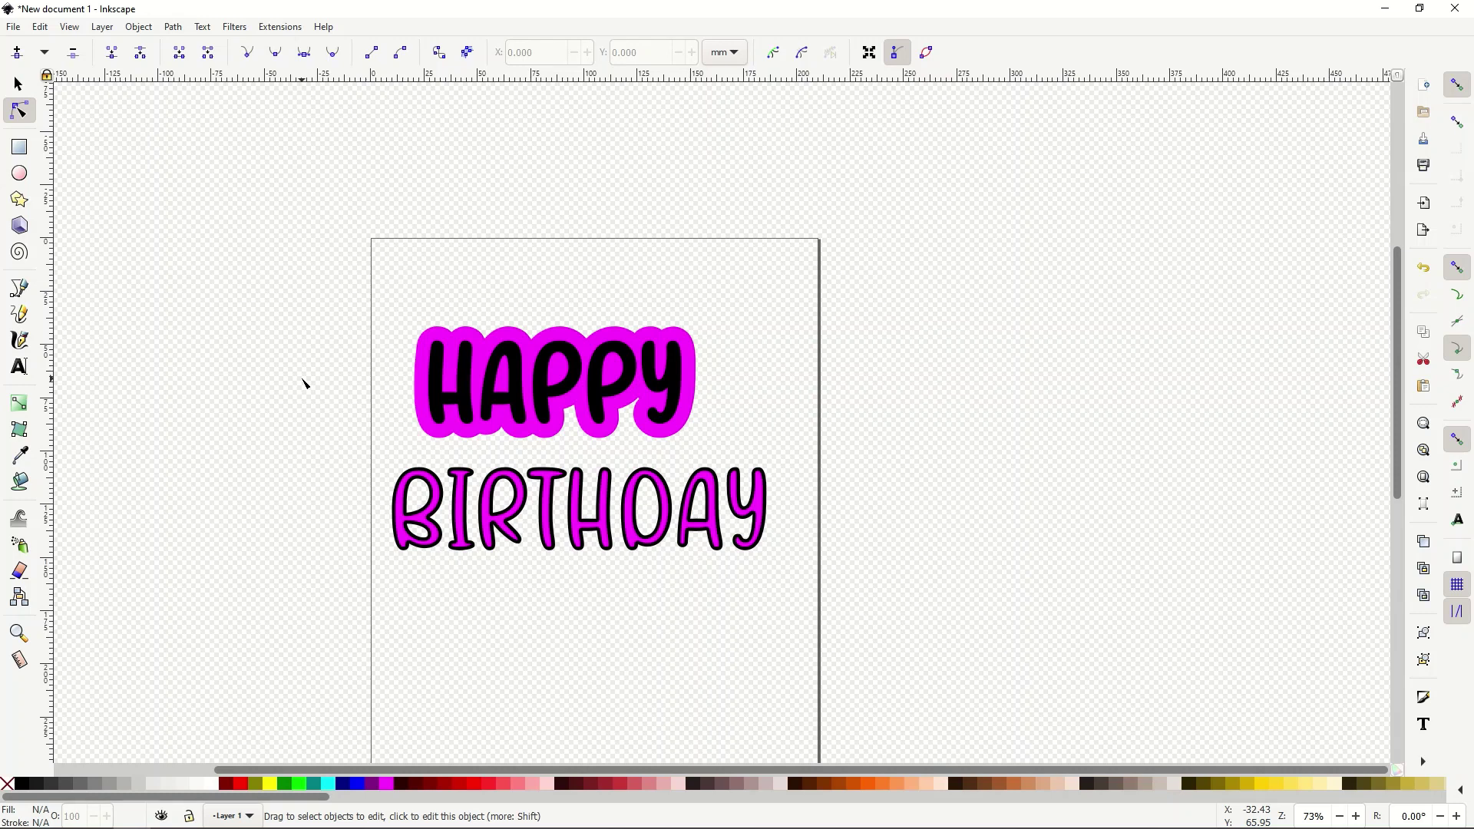
pyautogui.scroll(2, 414, 417)
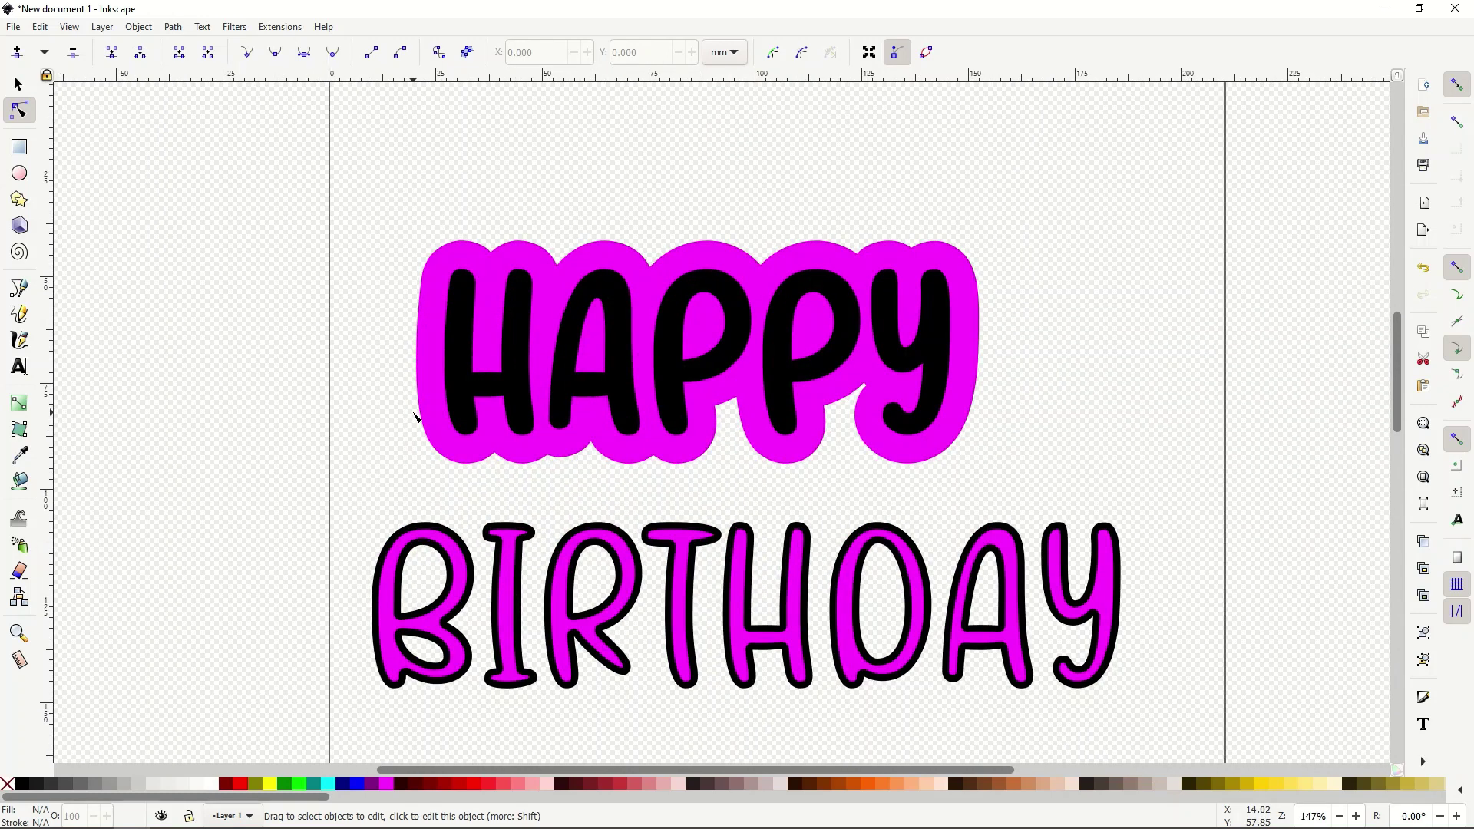
pyautogui.scroll(-2, 415, 417)
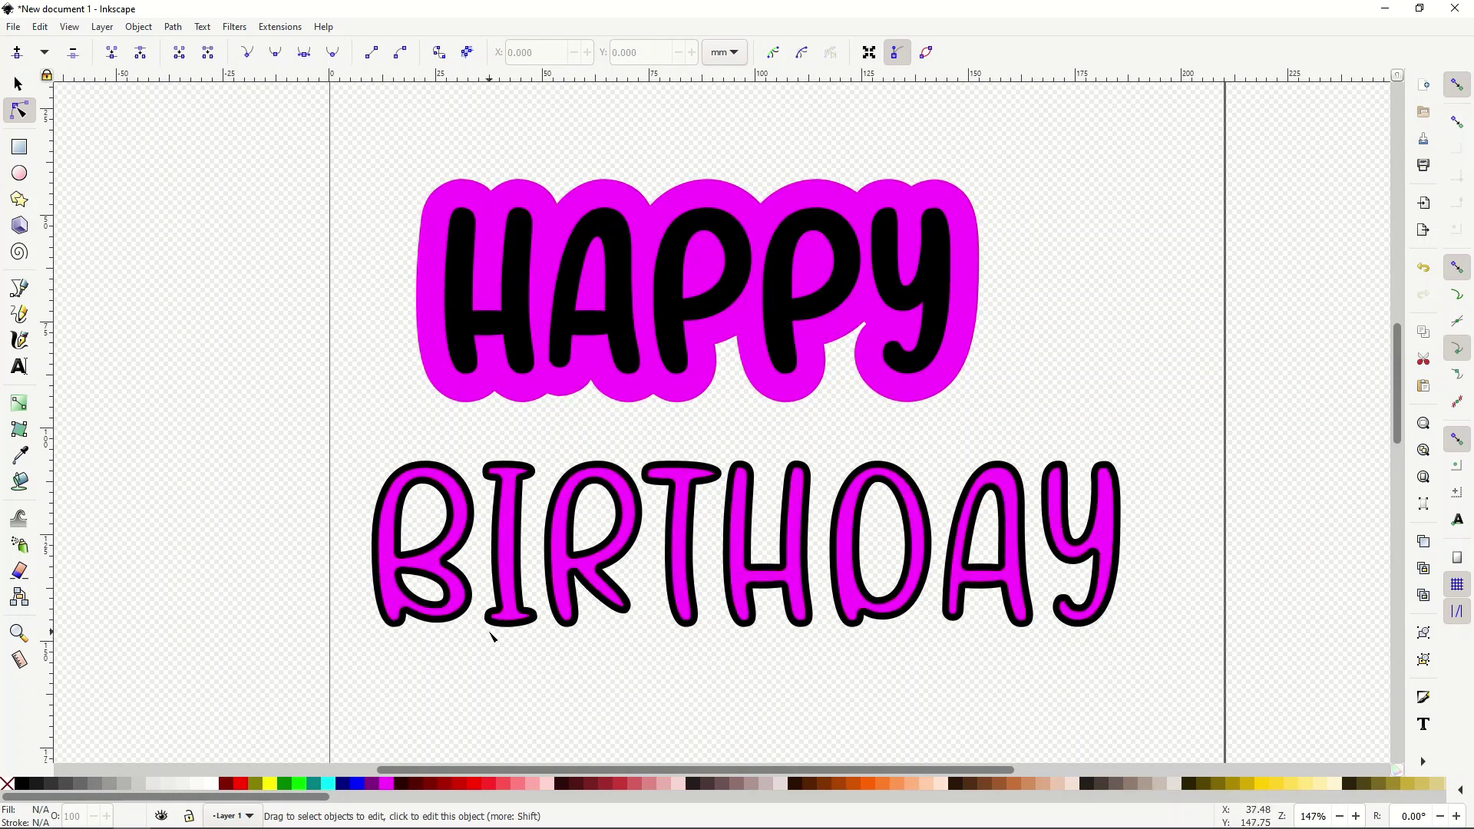